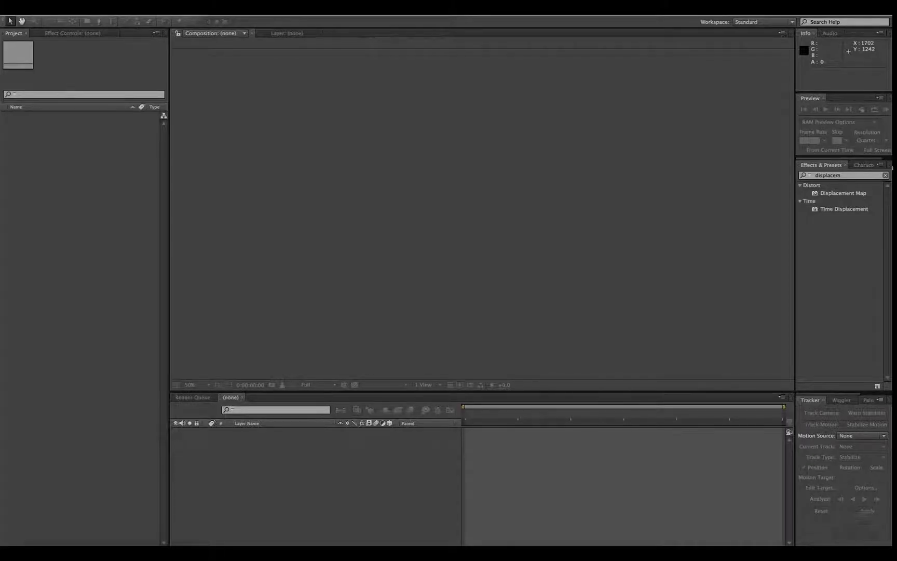
Import MVI_0629.MOV, build a composition from it, and scrub to 0;00;16;18.
left_click_drag(322, 363, 104, 164)
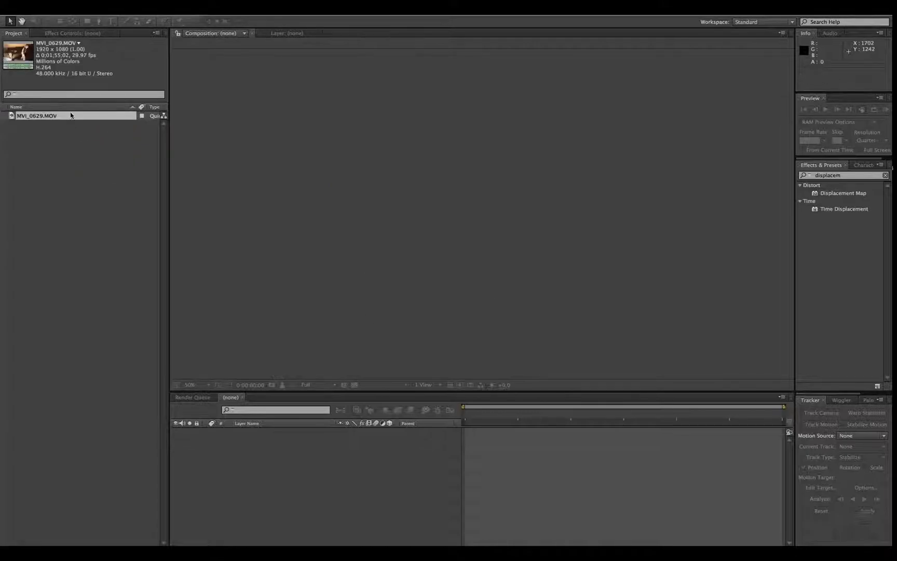
left_click_drag(71, 115, 270, 456)
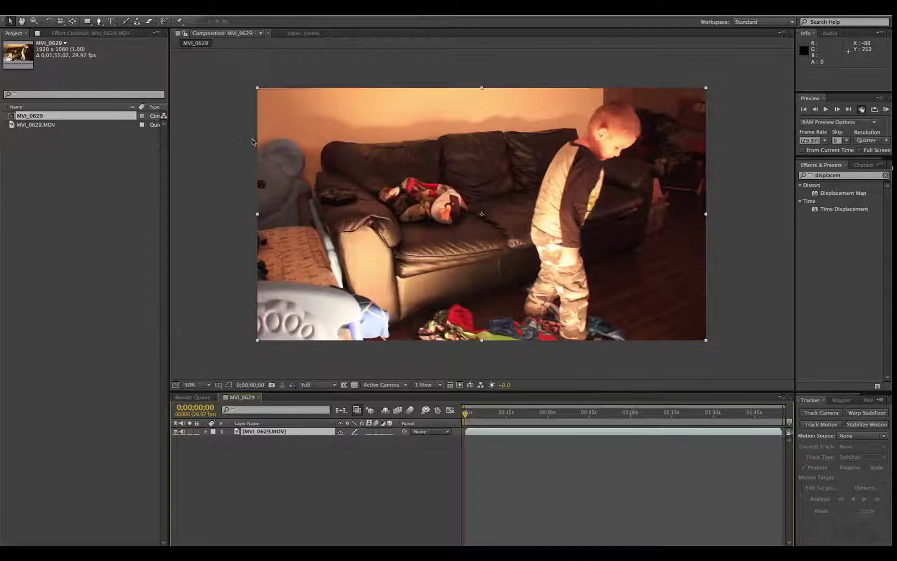
left_click(528, 414)
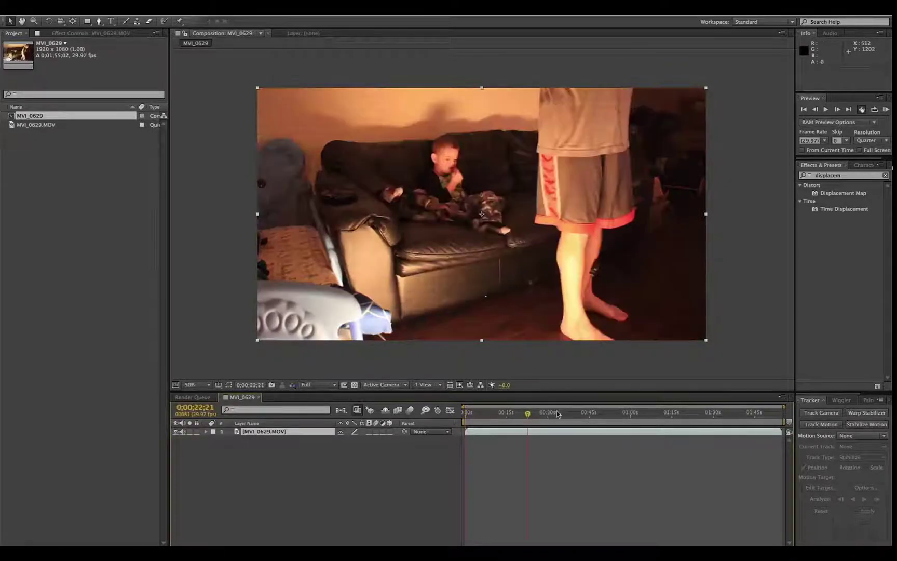
left_click_drag(557, 414, 639, 418)
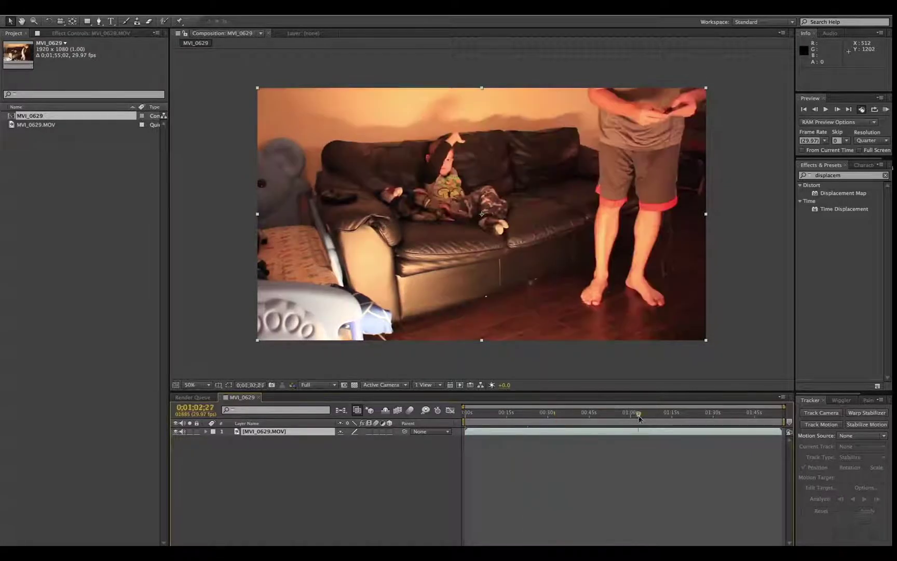
left_click(654, 415)
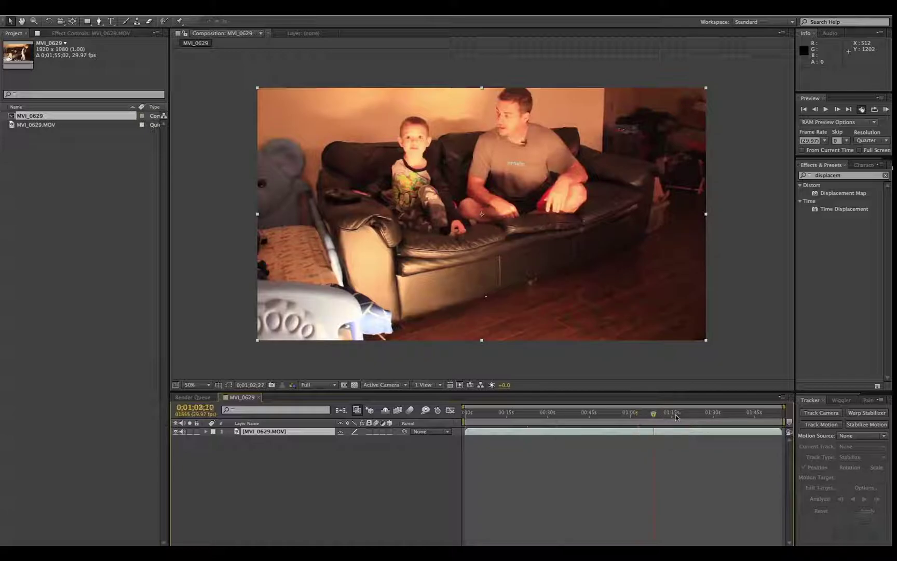
left_click(676, 415)
left_click(696, 416)
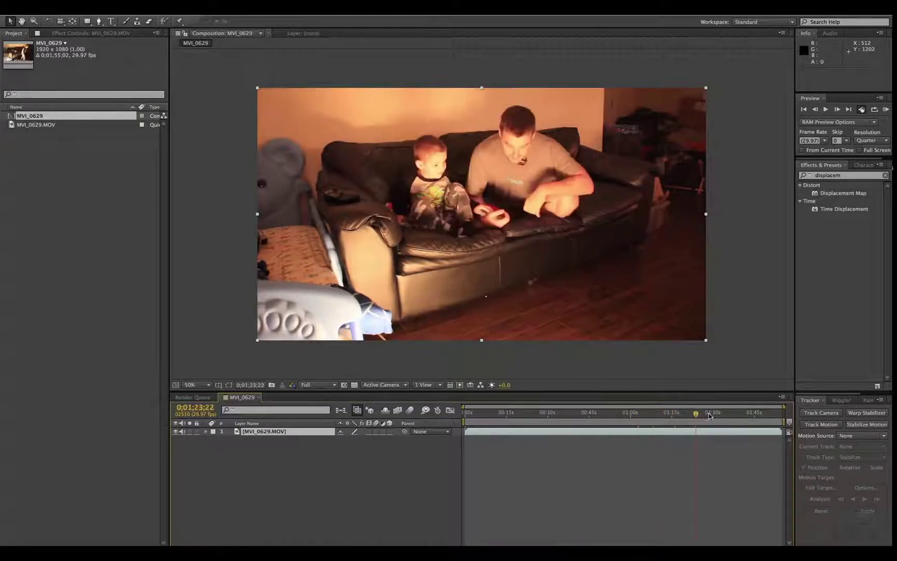
left_click(691, 414)
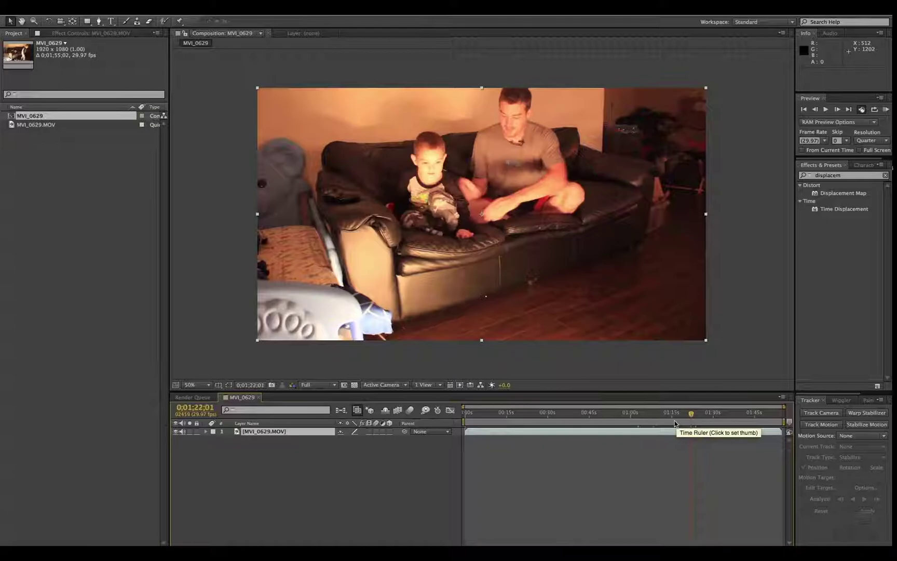
left_click_drag(464, 430, 511, 415)
Trim the clip's out point here and set the MVI_0629 comp duration to 0;00;16;18.
key("alt+bracketright")
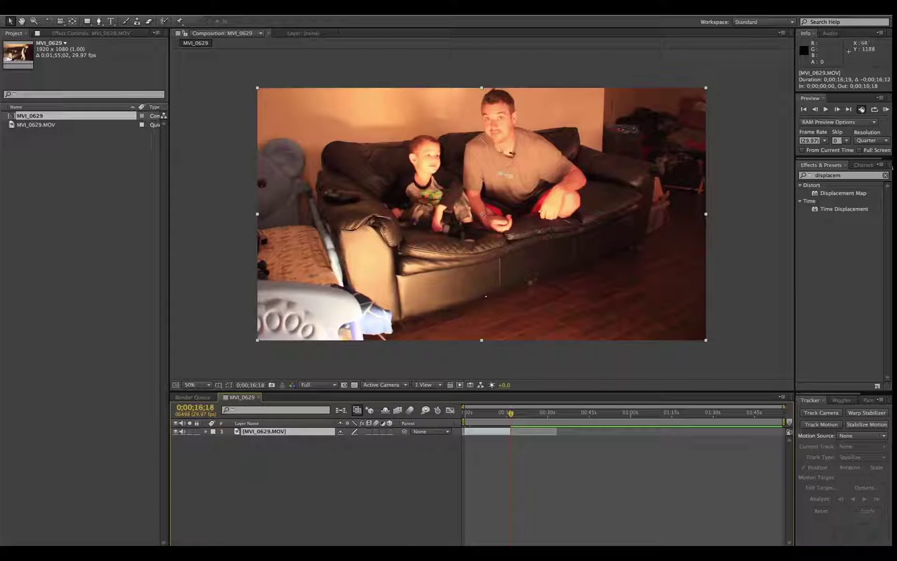
left_click(196, 5)
mouse_move(224, 5)
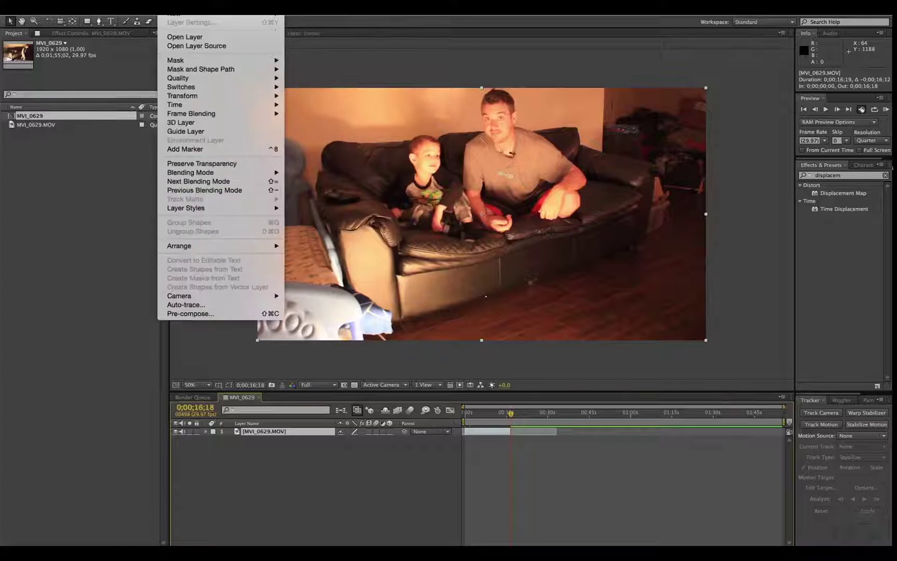
mouse_move(135, 5)
left_click(165, 28)
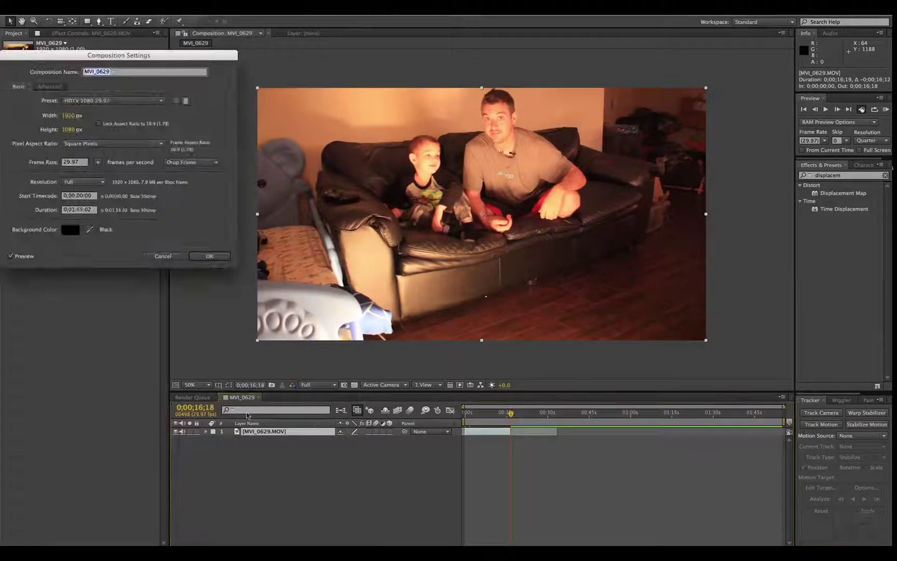
left_click(78, 210)
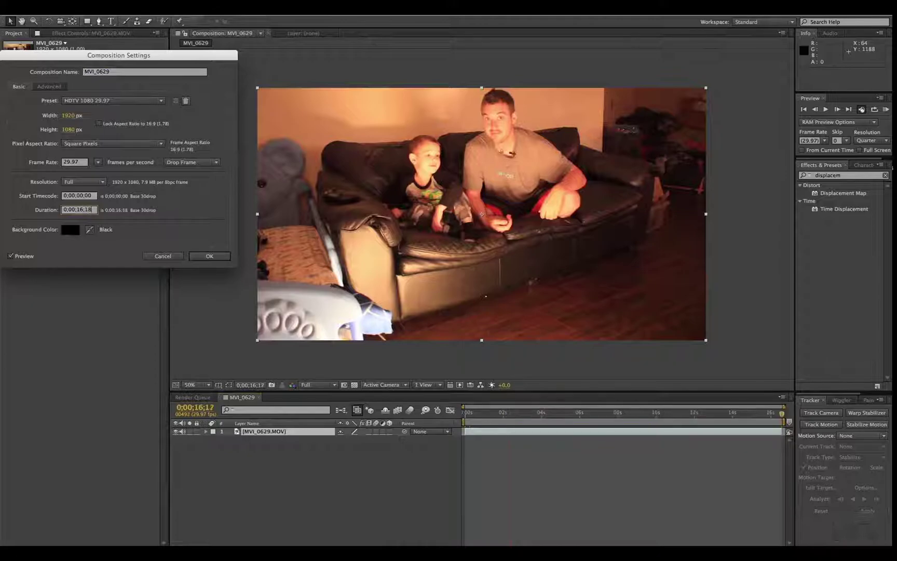
key("Return")
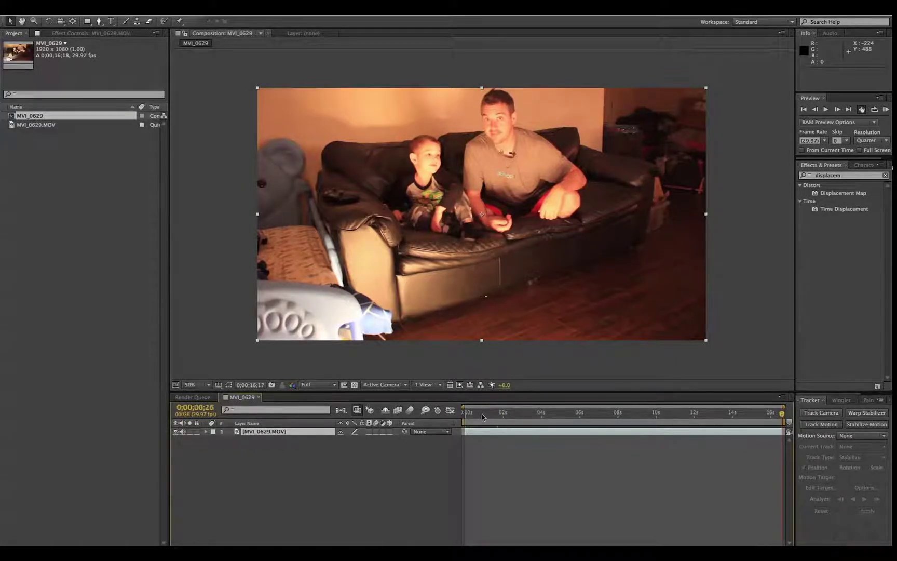
Move the current time to frame 3 of the clip.
left_click_drag(482, 417, 514, 413)
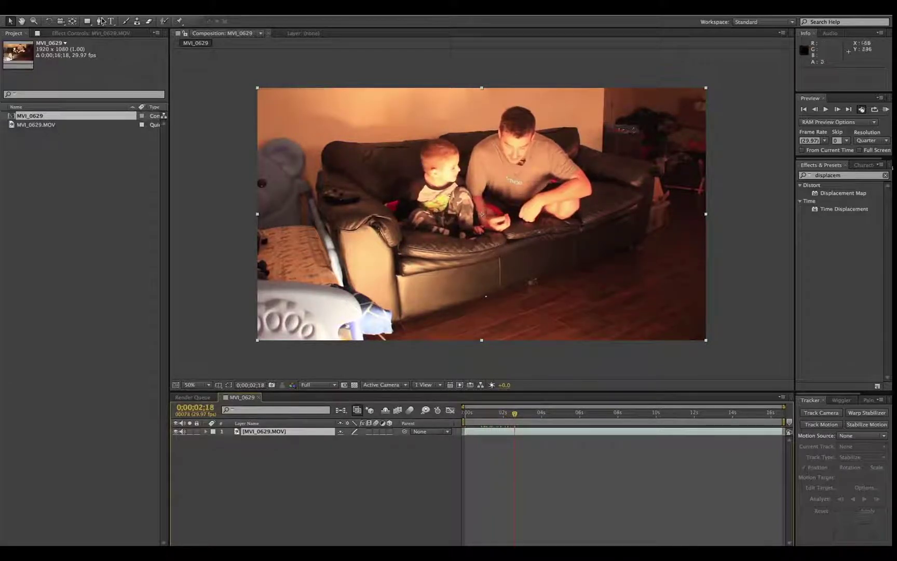
left_click(468, 413)
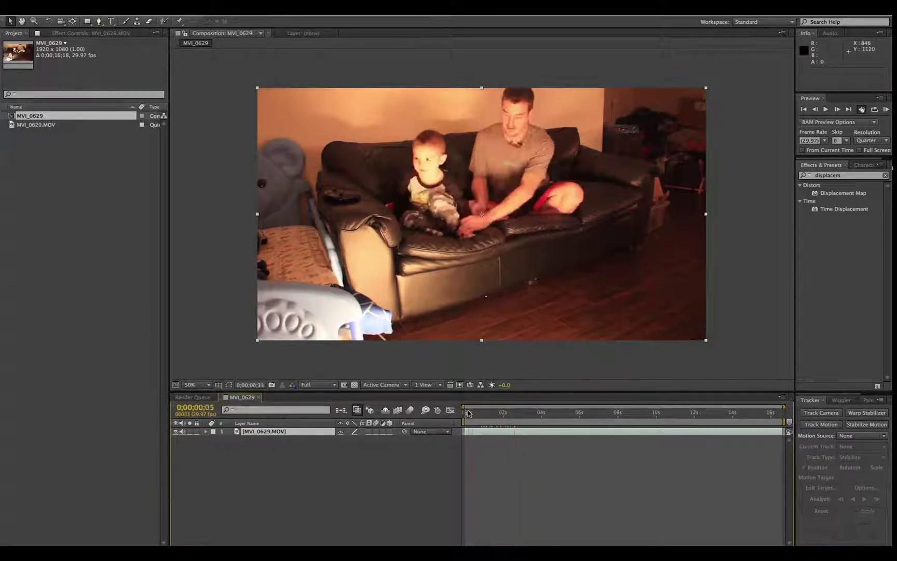
left_click_drag(469, 413, 467, 414)
Trace a closed Pen mask along the floor's edge by the chair and couch.
left_click(99, 21)
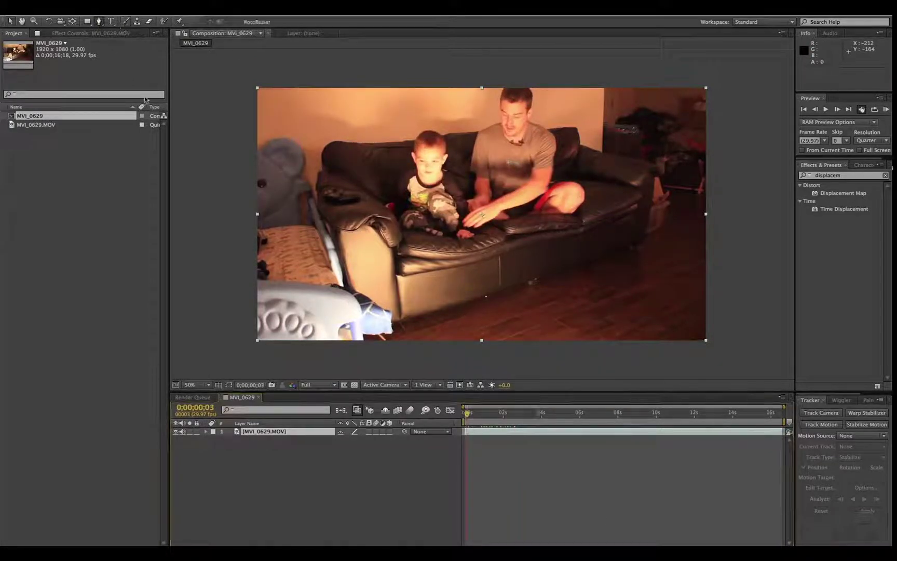
left_click(369, 358)
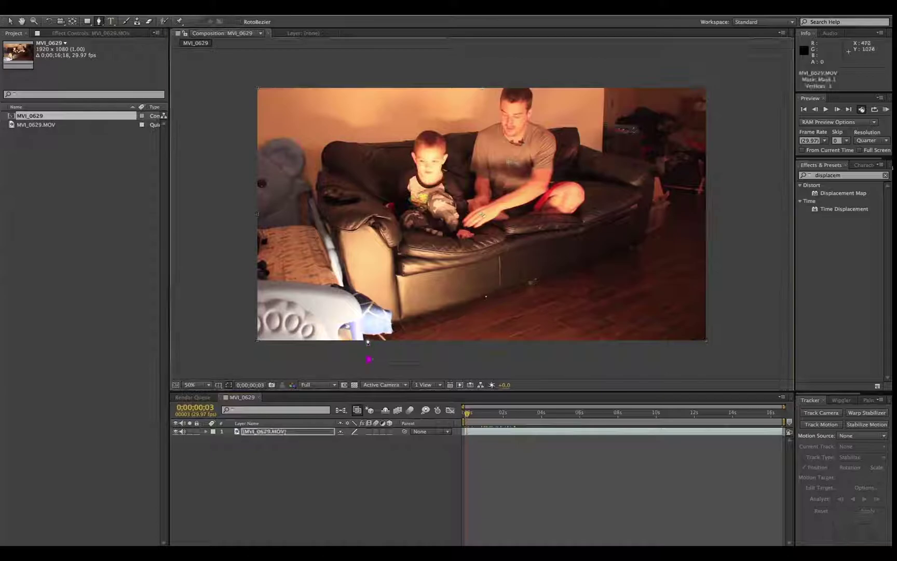
left_click_drag(373, 335, 384, 335)
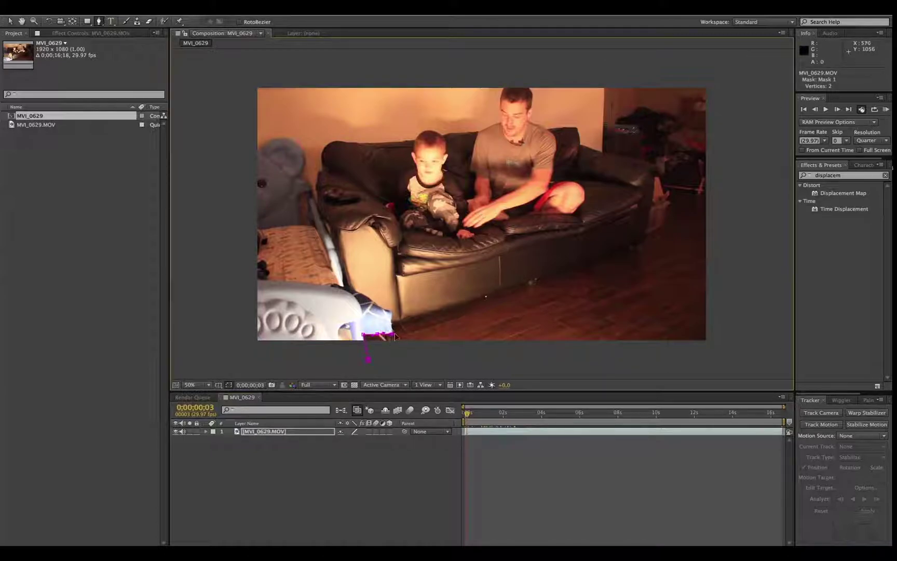
left_click(394, 335)
left_click(392, 324)
left_click(461, 304)
left_click_drag(614, 254, 657, 179)
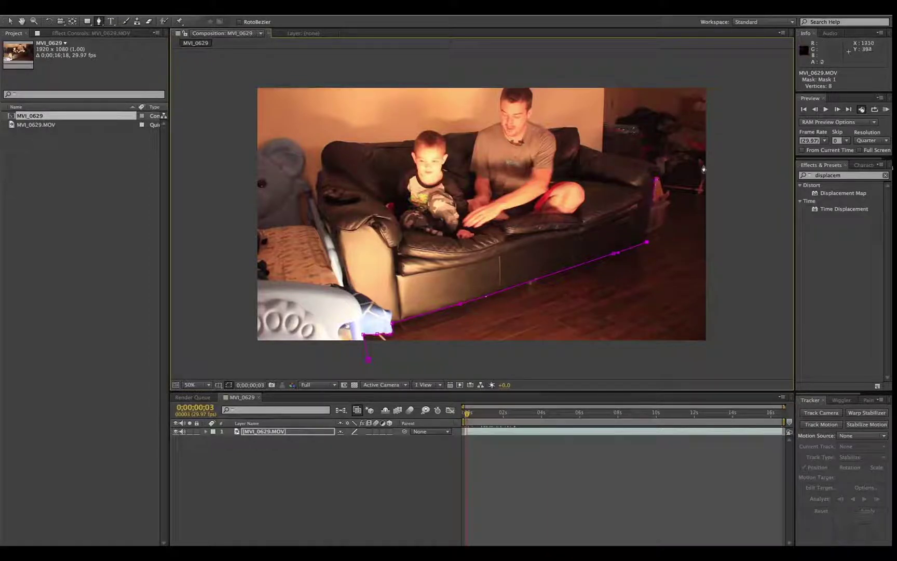
left_click(716, 165)
left_click(718, 364)
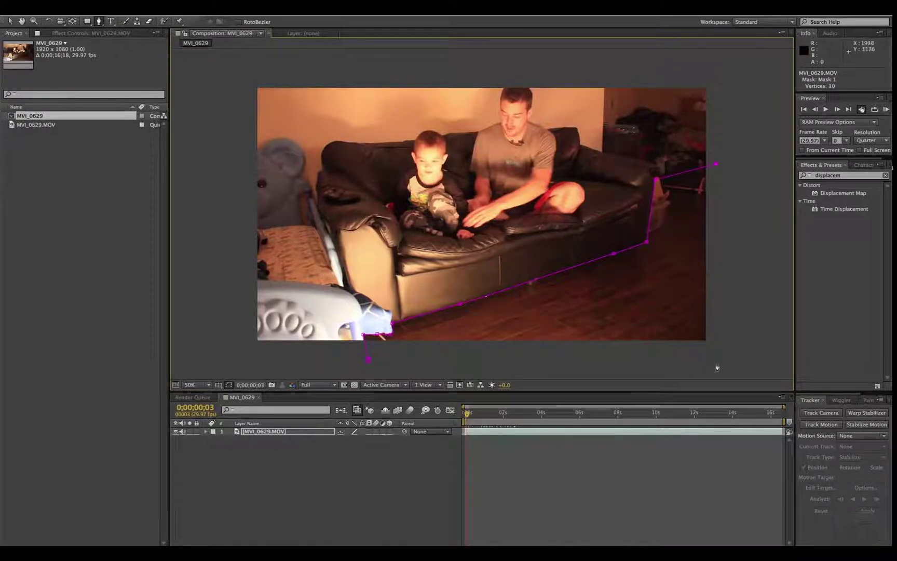
left_click(364, 361)
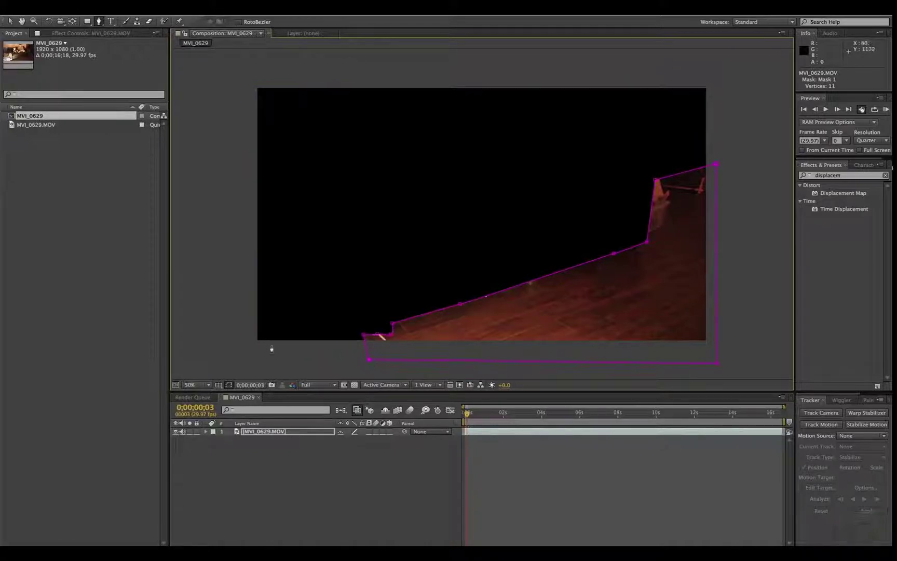
Set Mask 1's mode to Subtract.
left_click(209, 436)
left_click(205, 431)
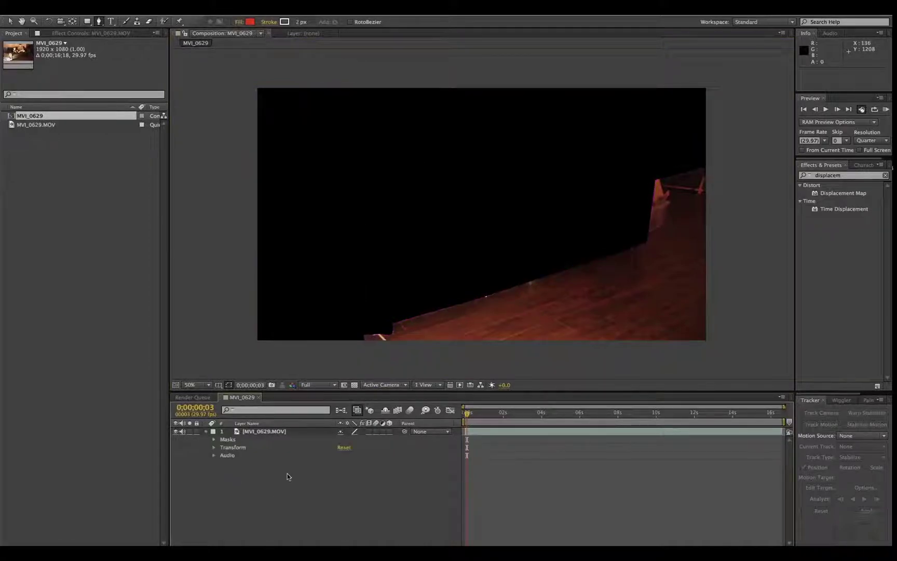
left_click(214, 439)
left_click(351, 447)
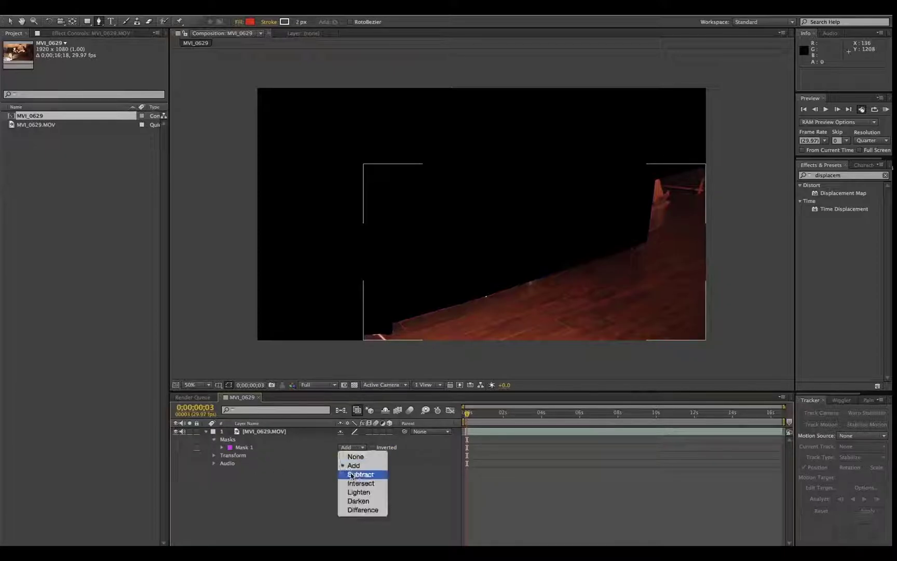
left_click(354, 474)
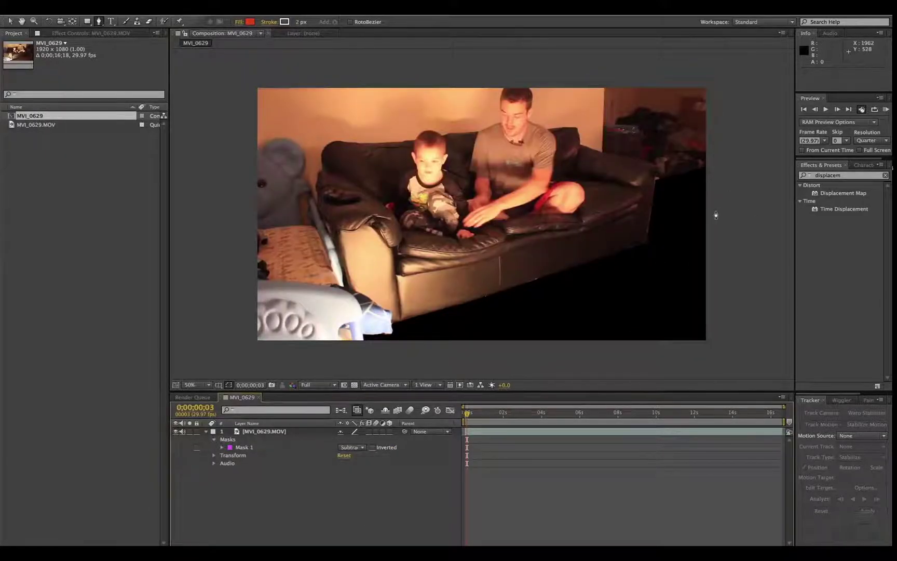
Give Mask 1 a 5-pixel Mask Feather and deselect to view the result.
left_click(221, 447)
left_click(351, 462)
mouse_move(418, 543)
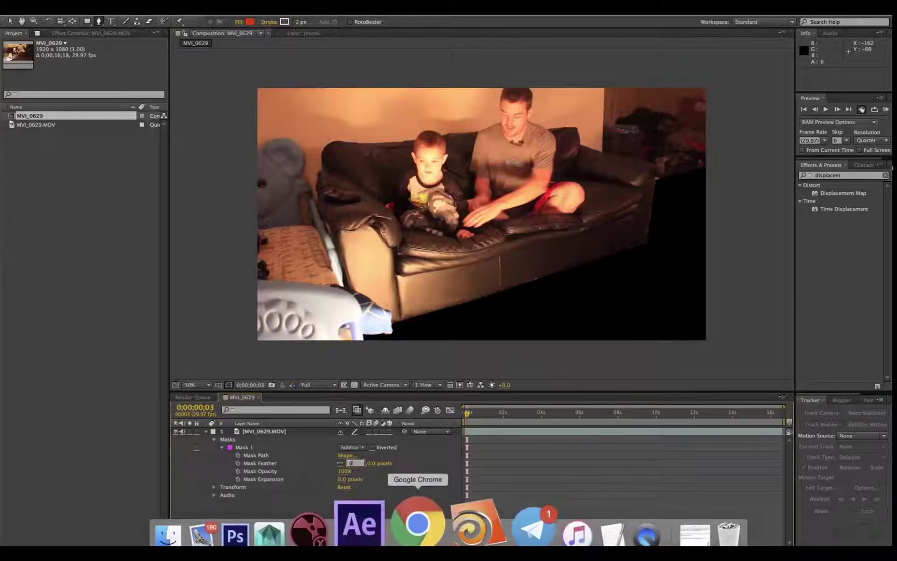
type("5")
key("Return")
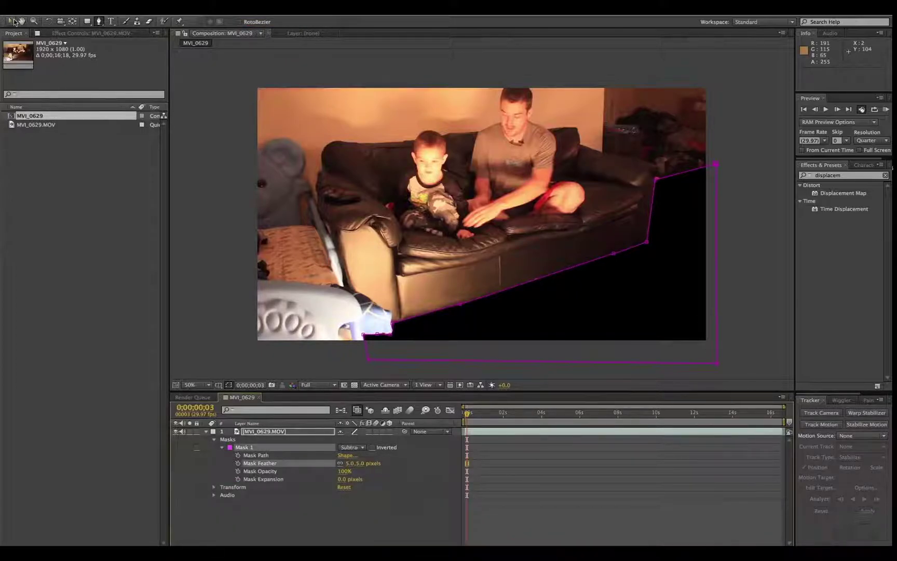
left_click(748, 306)
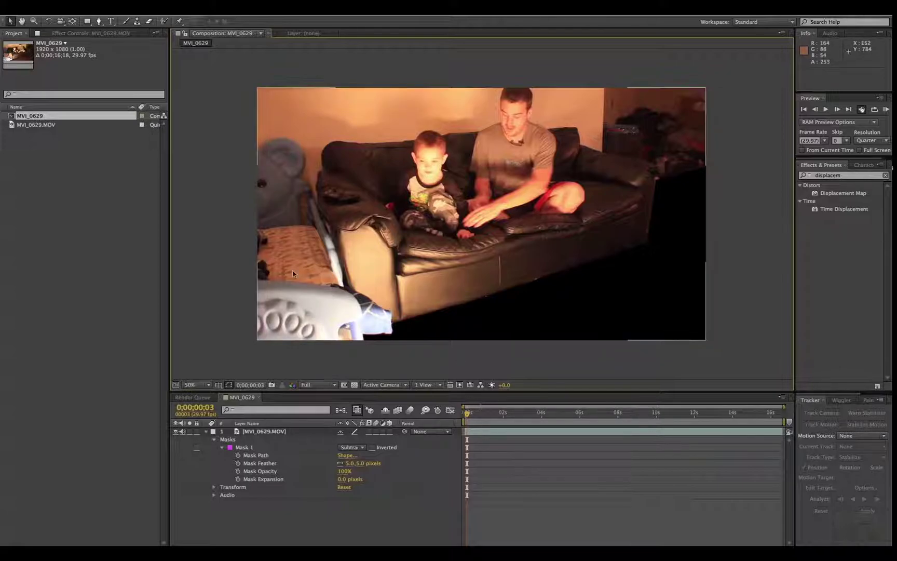
Create a black solid named lava_layer, place it below MVI_0629.MOV, and hide the video.
left_click(172, 7)
mouse_move(169, 15)
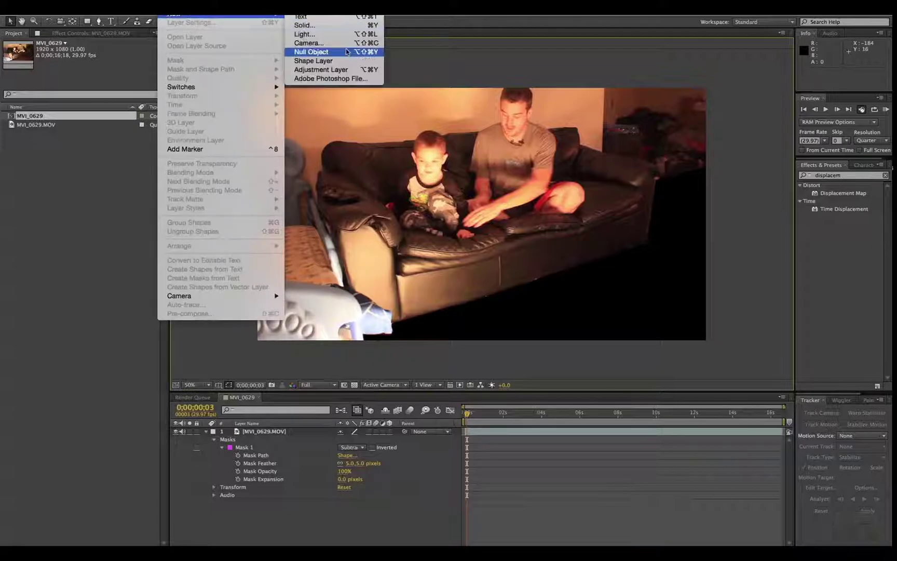
left_click(330, 26)
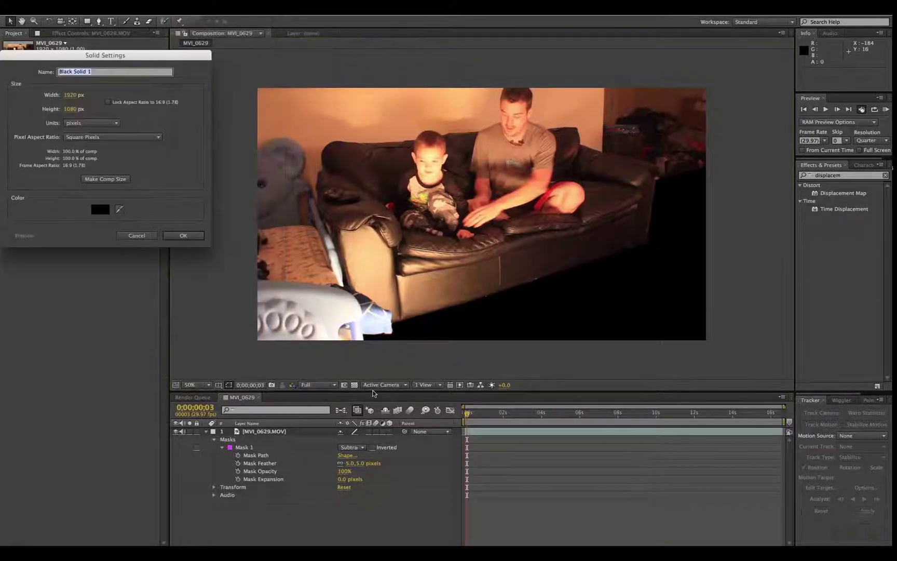
key("BackSpace")
key("Return")
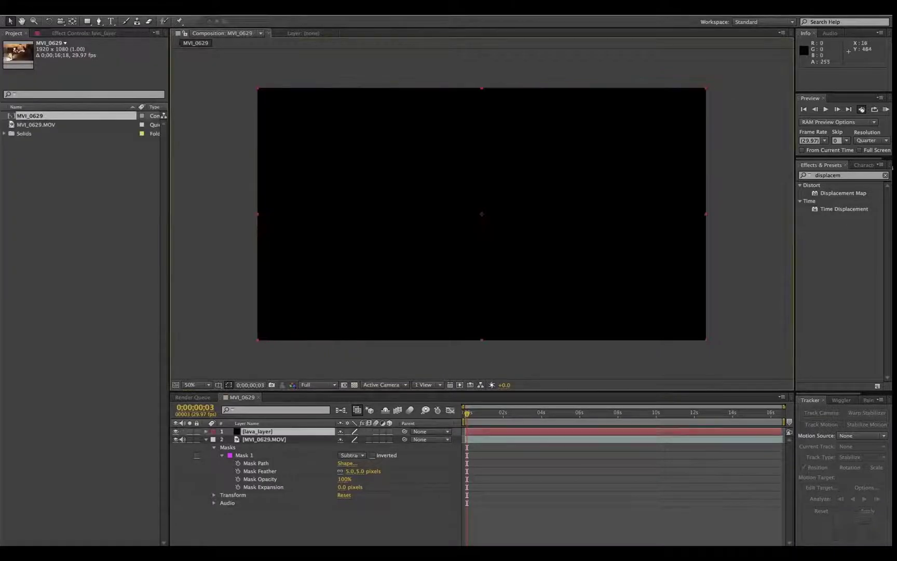
left_click_drag(248, 433, 250, 503)
left_click(176, 431)
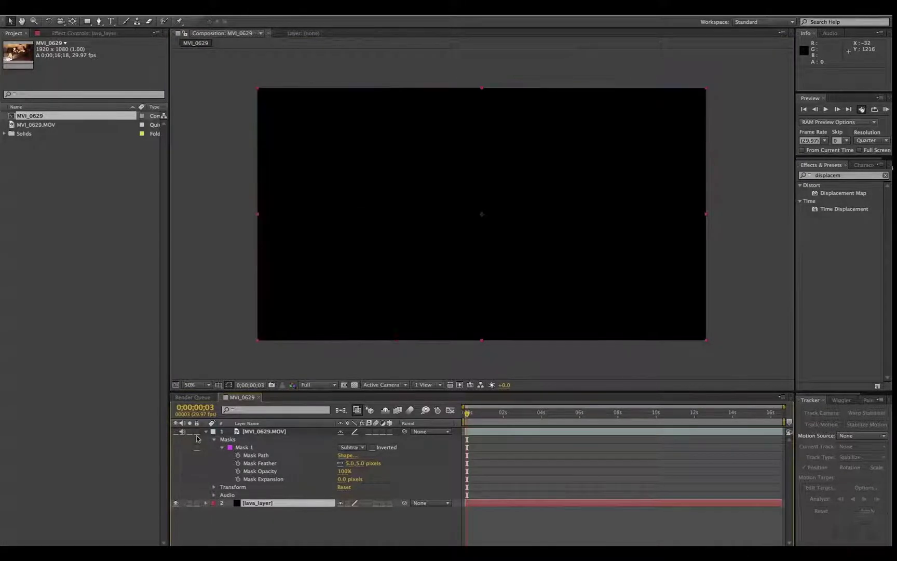
Apply Fractal Noise to lava_layer from Effects & Presets.
left_click(846, 176)
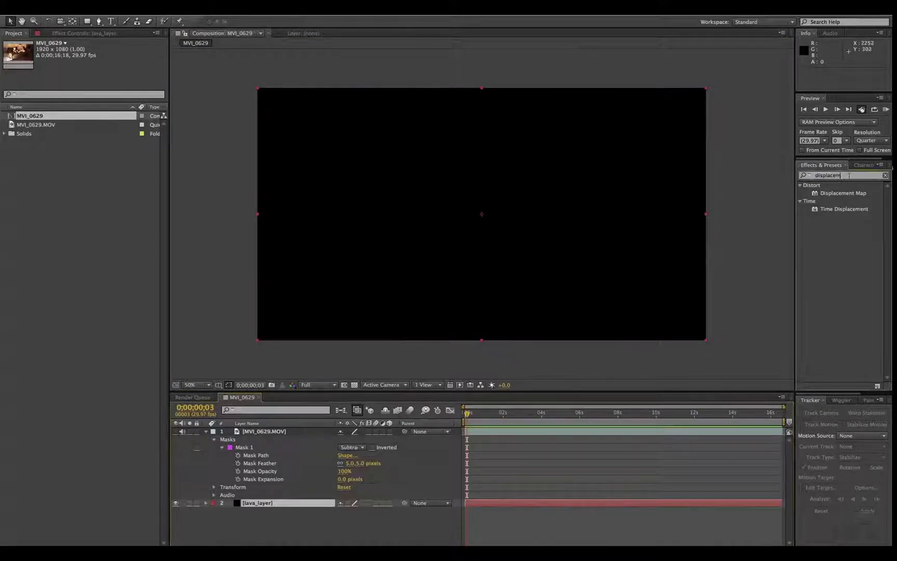
left_click(885, 175)
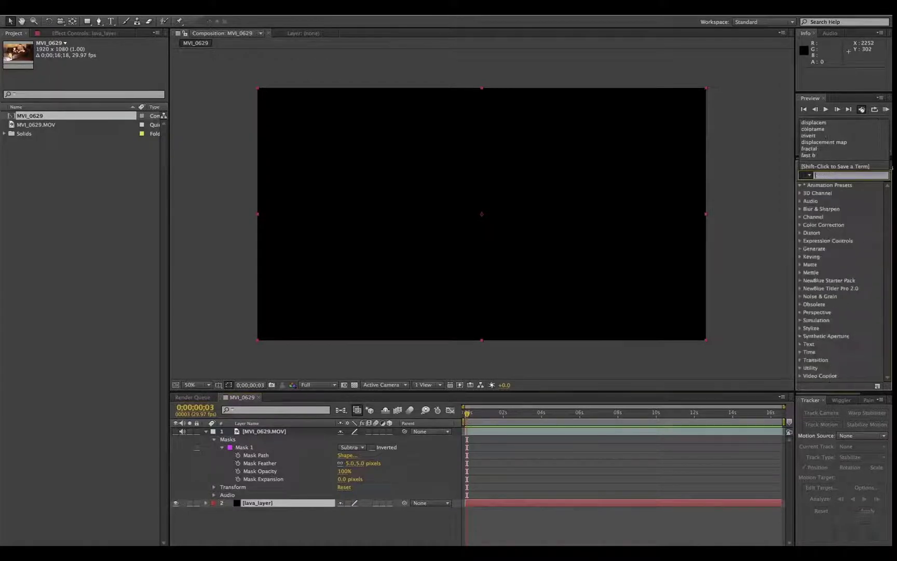
type("fractal")
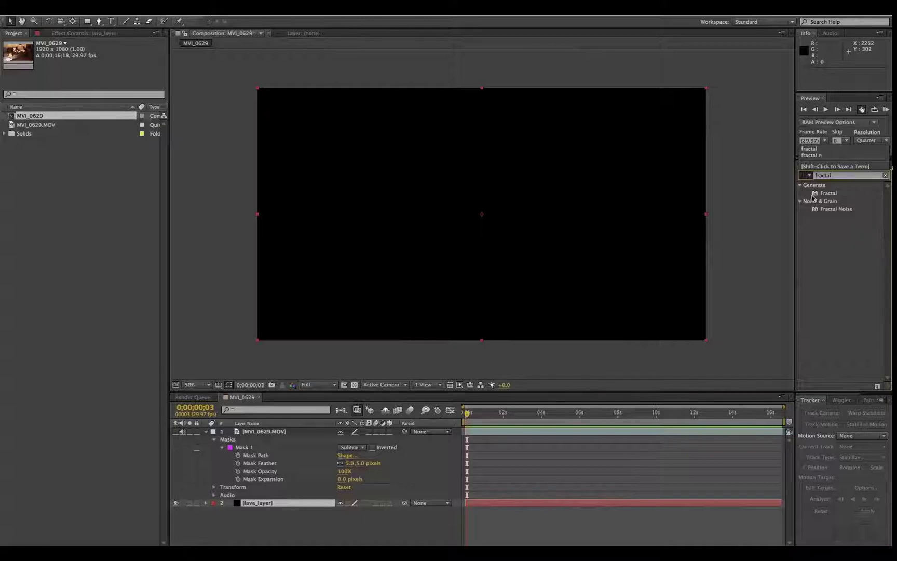
double_click(830, 209)
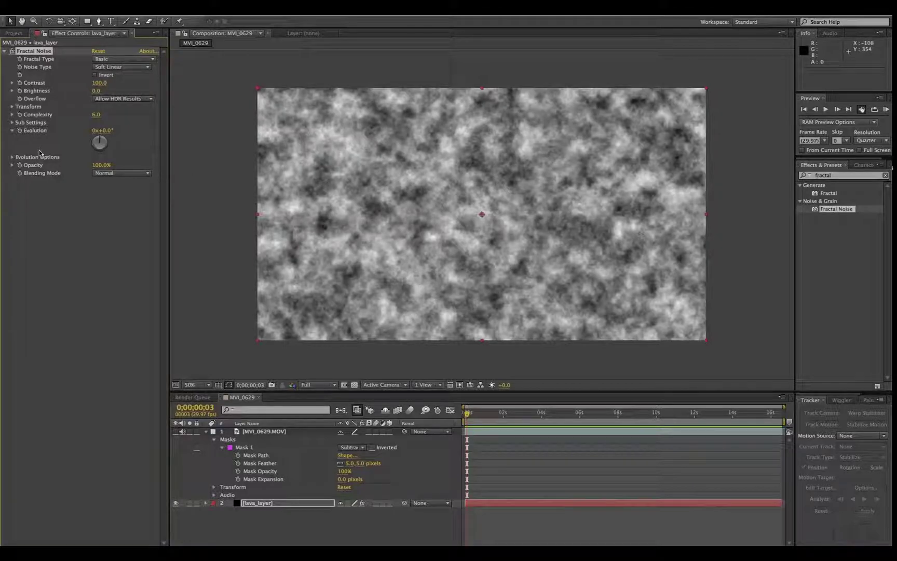
Add the expression time*100 to Fractal Noise's Evolution property.
left_click(20, 132, "alt")
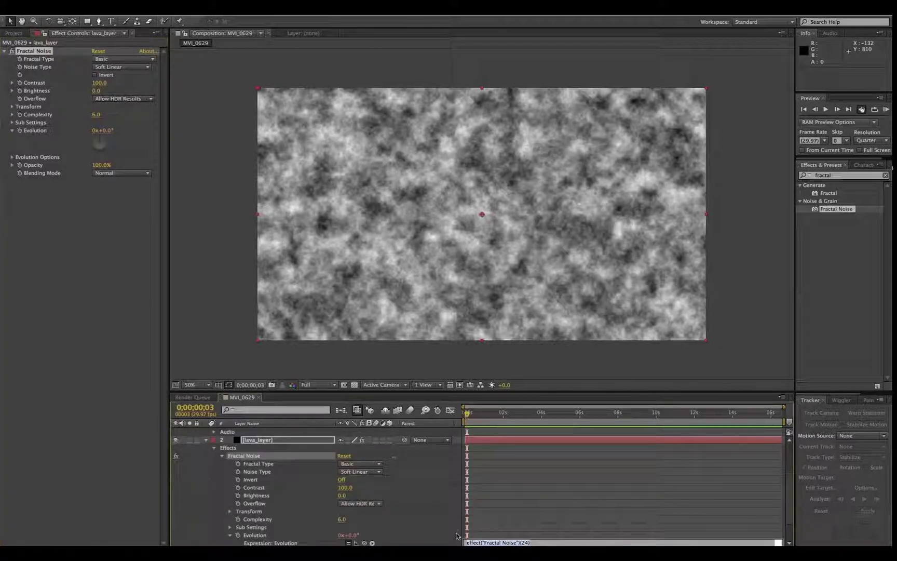
type("time*100")
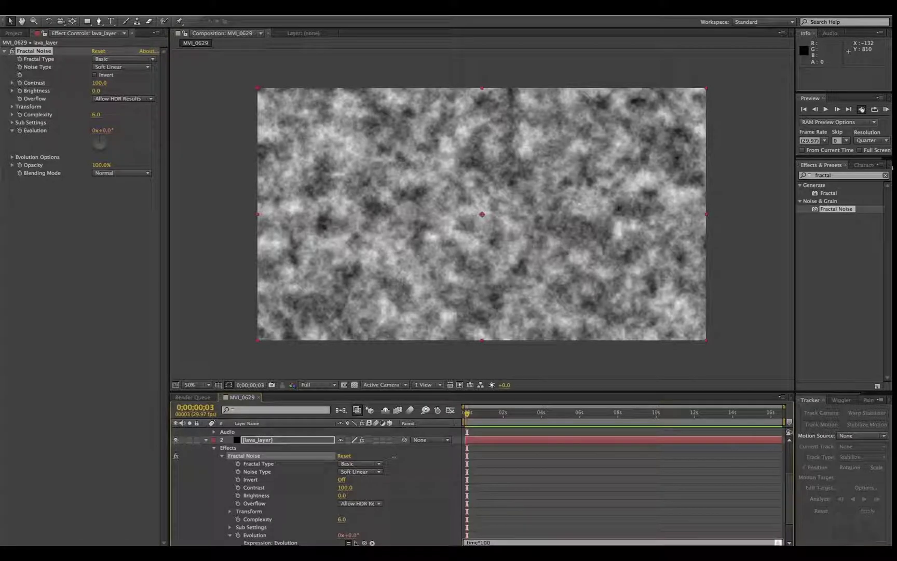
left_click(768, 369)
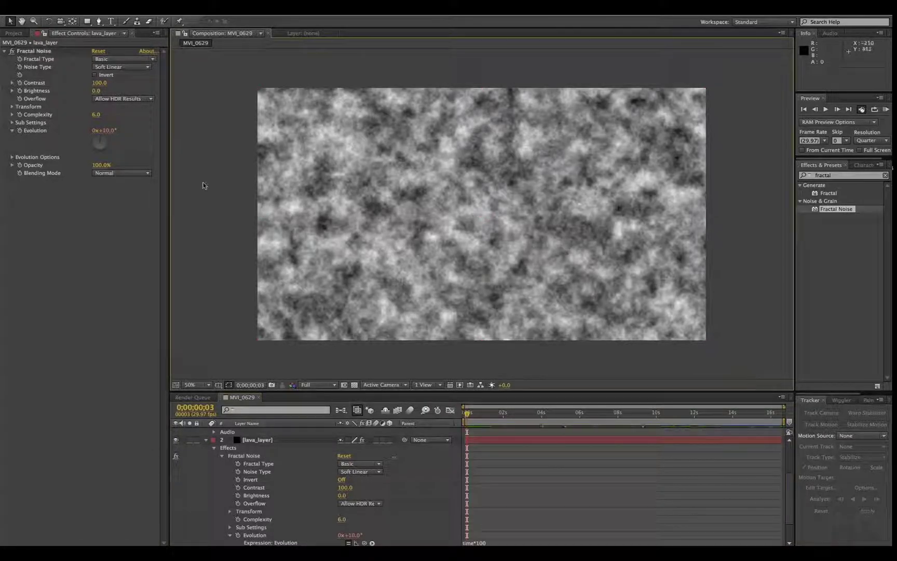
RAM-preview the animated noise, then stop playback.
left_click(886, 111)
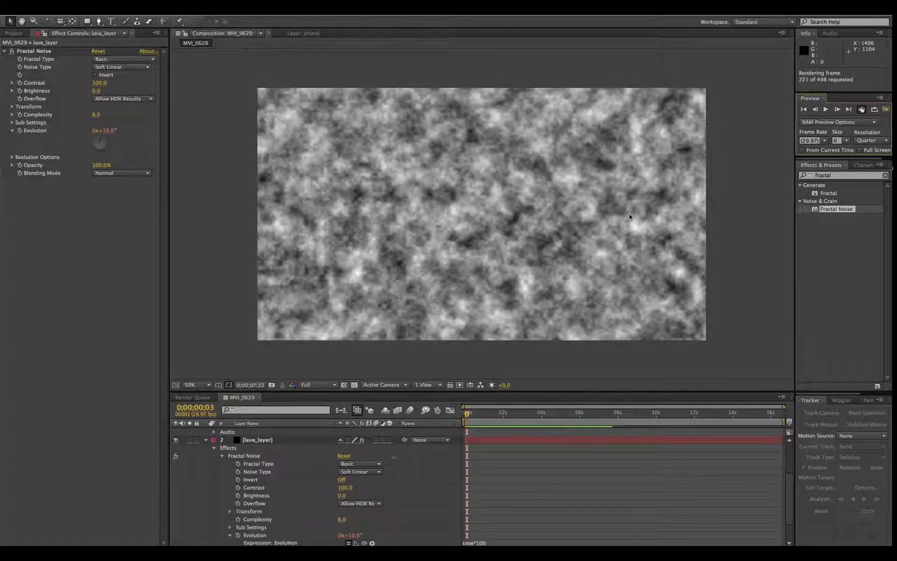
left_click(886, 109)
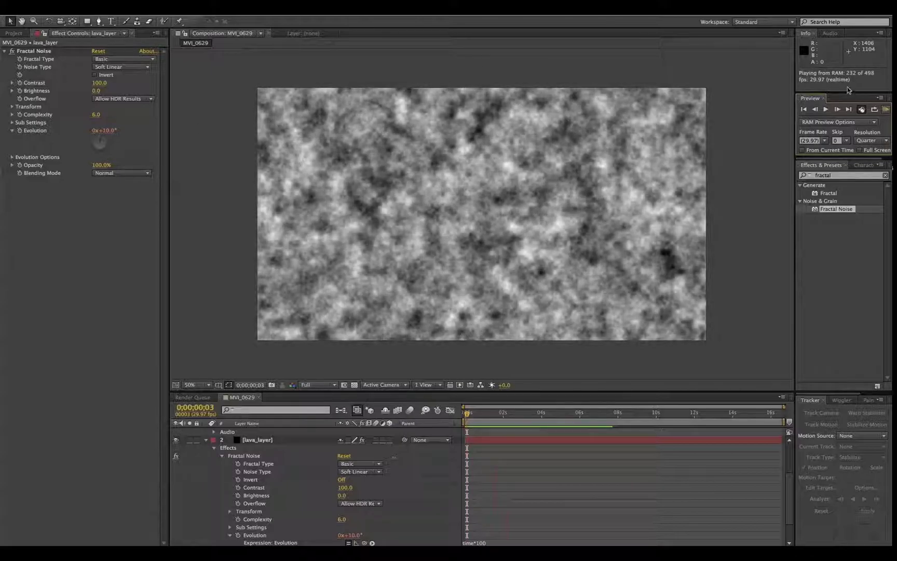
left_click(886, 110)
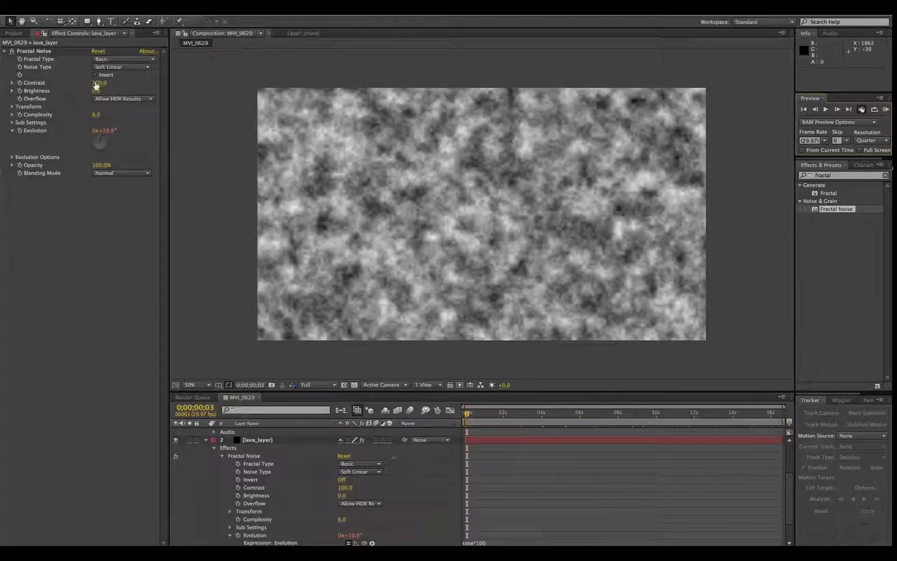
Scrub Fractal Noise Contrast to 202 and Brightness to -8, keeping Complexity at 6.
left_click_drag(95, 86, 102, 114)
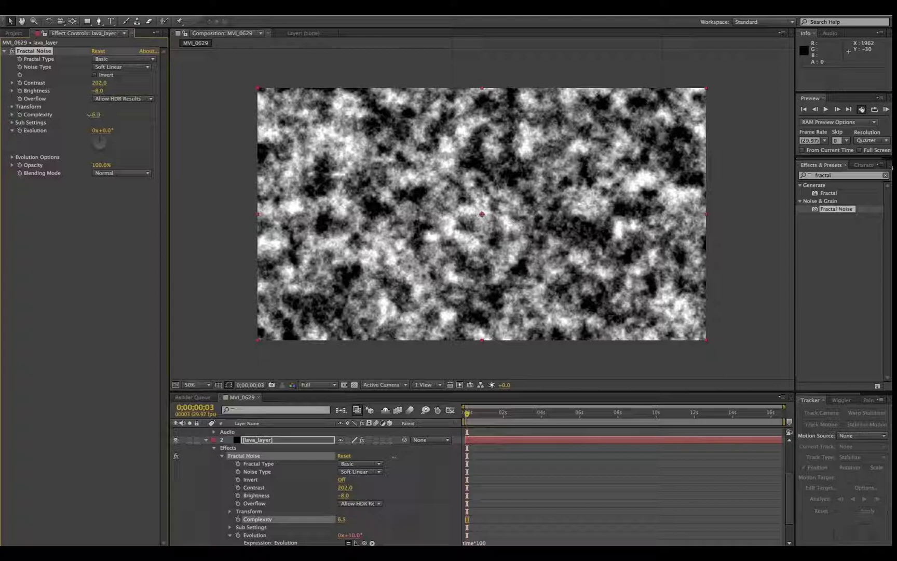
left_click_drag(88, 114, 83, 114)
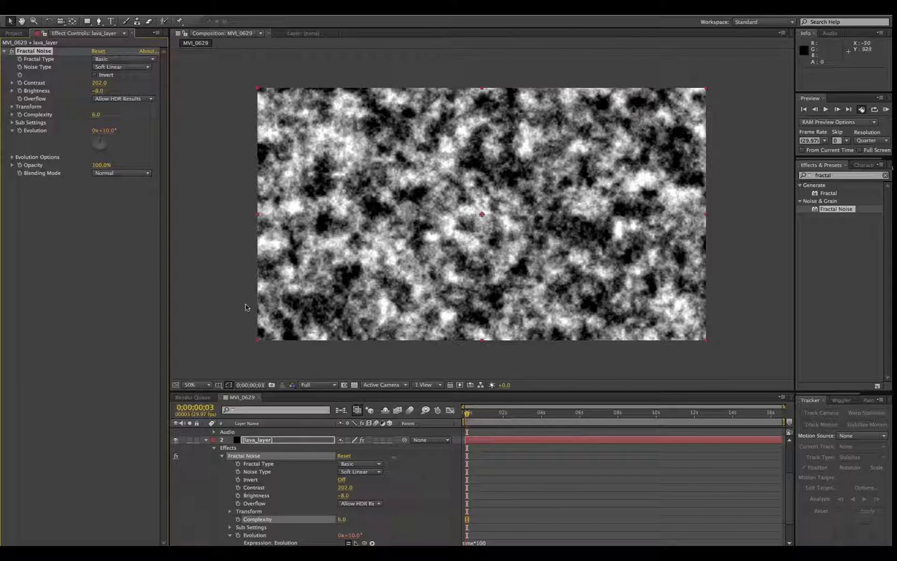
Apply Colorama to lava_layer, keeping the Normal blending mode.
left_click(831, 175)
type("coloram")
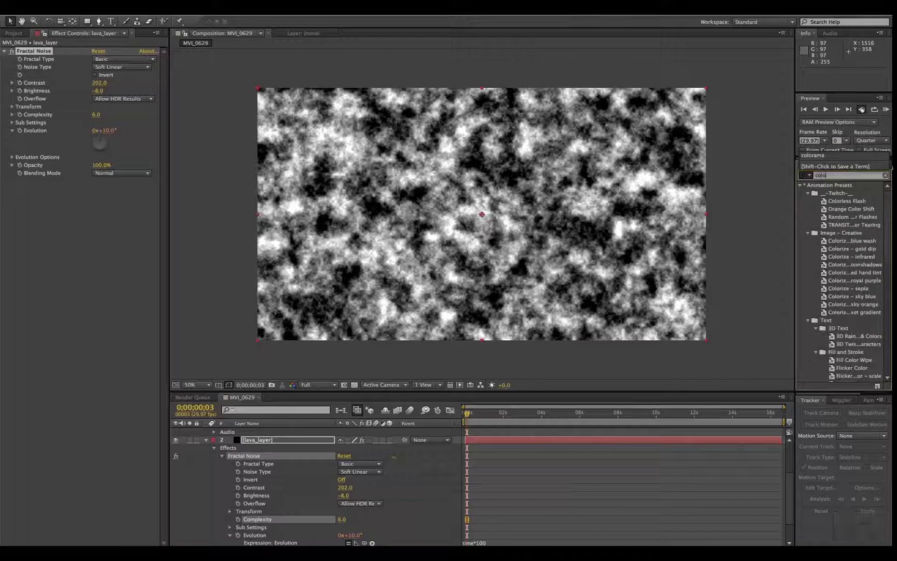
double_click(832, 193)
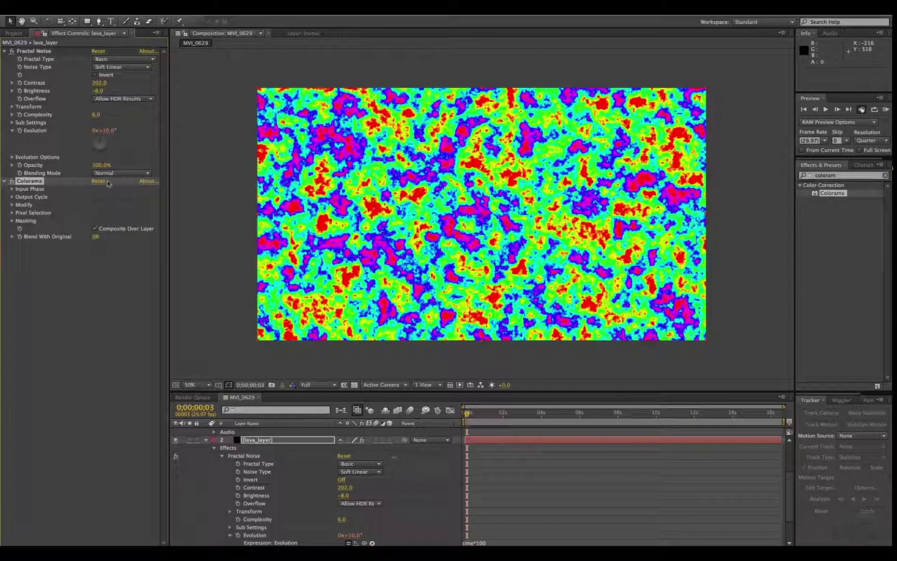
left_click(130, 176)
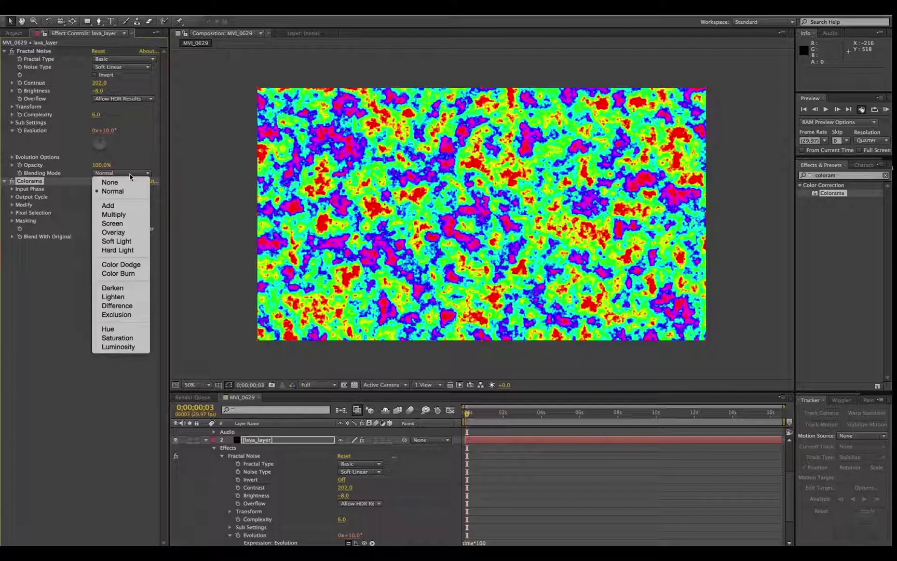
left_click(50, 302)
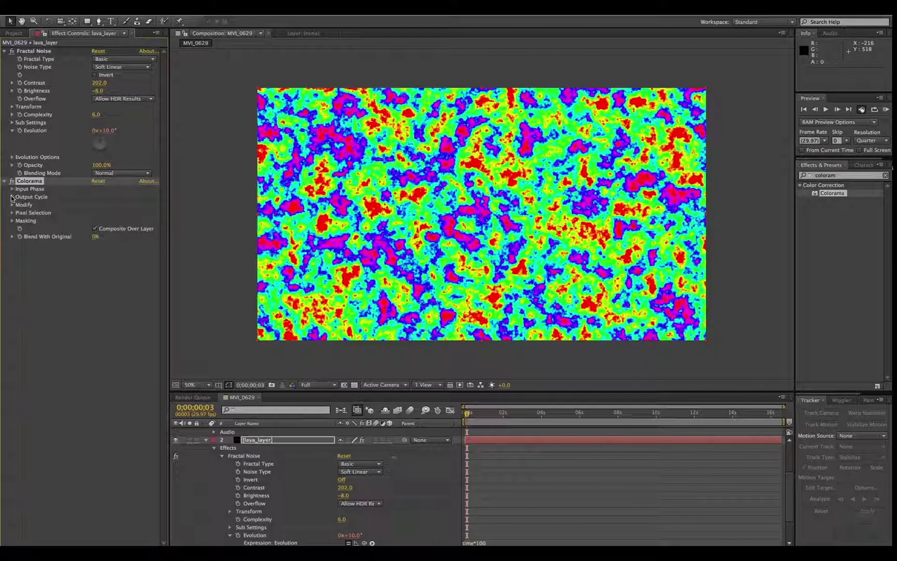
Set Colorama's Output Cycle preset palette to Fire and make lava_layer 3D.
left_click(12, 196)
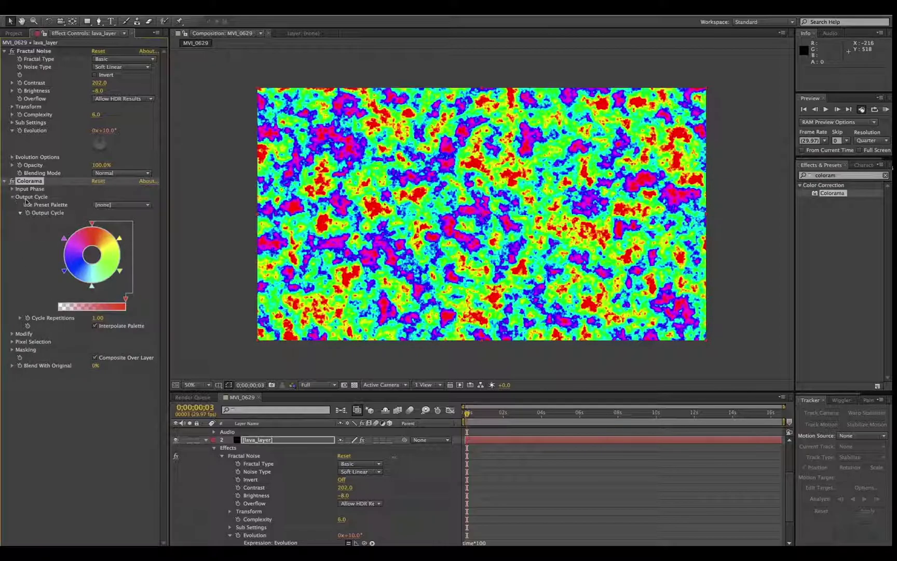
left_click(122, 204)
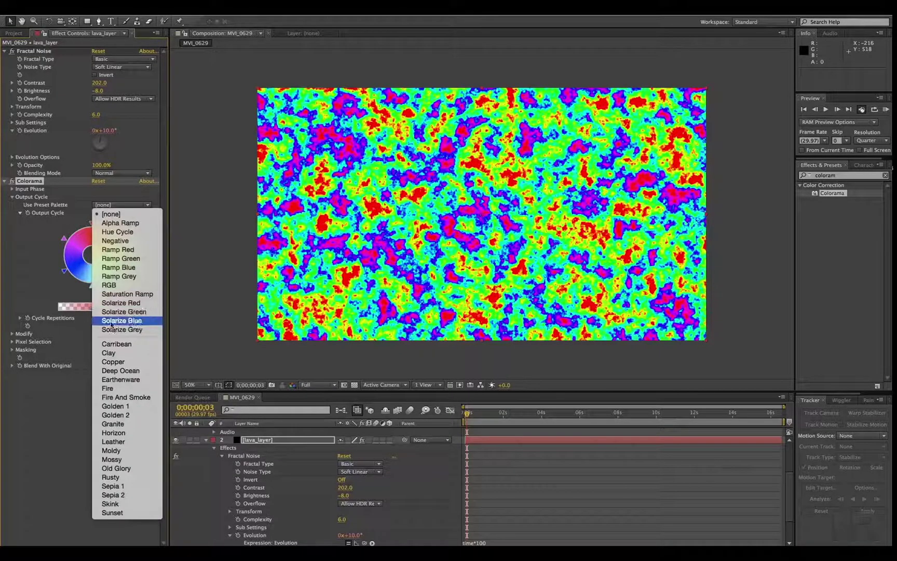
left_click(119, 388)
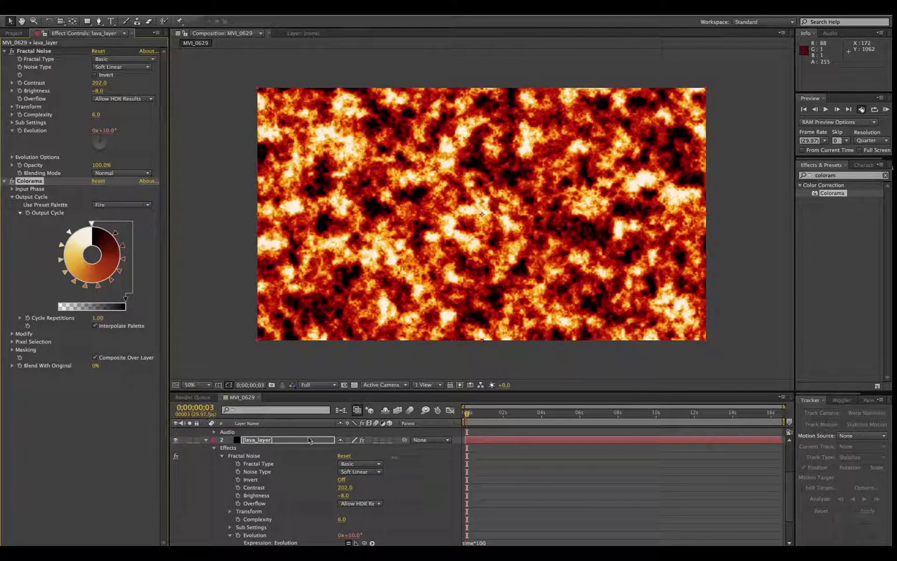
left_click(390, 440)
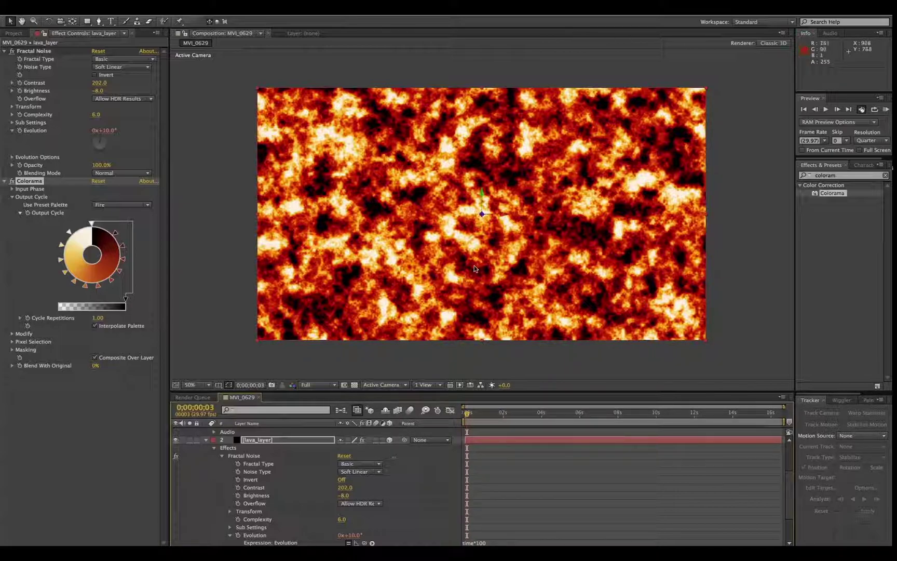
Tilt lava_layer back into a floor plane and show the video layer again.
left_click(47, 23)
left_click_drag(480, 203, 549, 214)
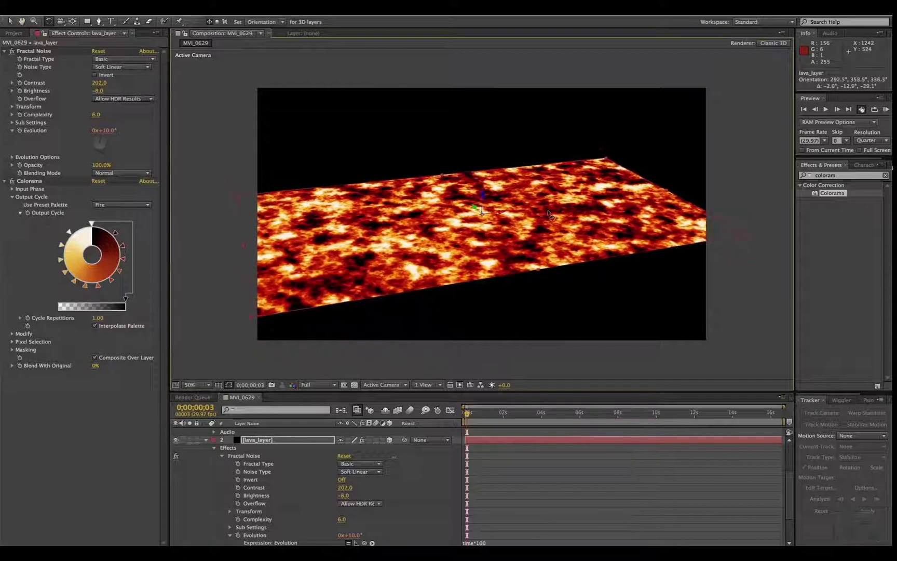
scroll(229, 458, "up", 4)
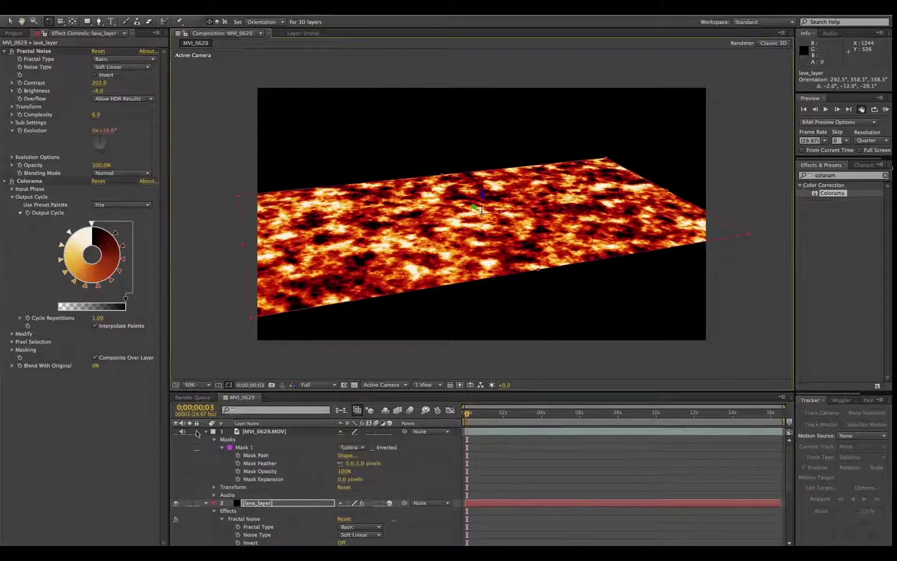
left_click(177, 431)
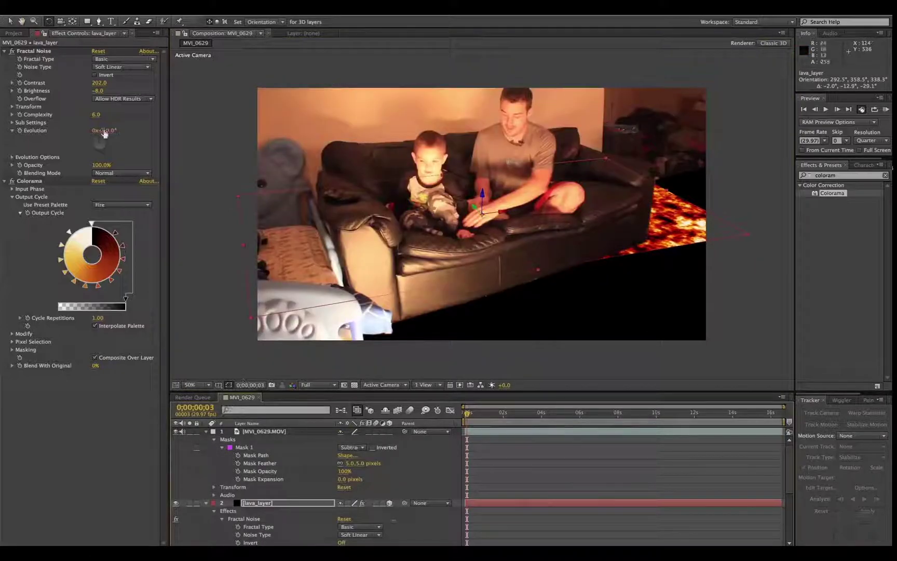
Shift the lava floor right, scale it to 137%, and fine-tune its tilt.
left_click(9, 22)
left_click_drag(694, 257, 763, 306)
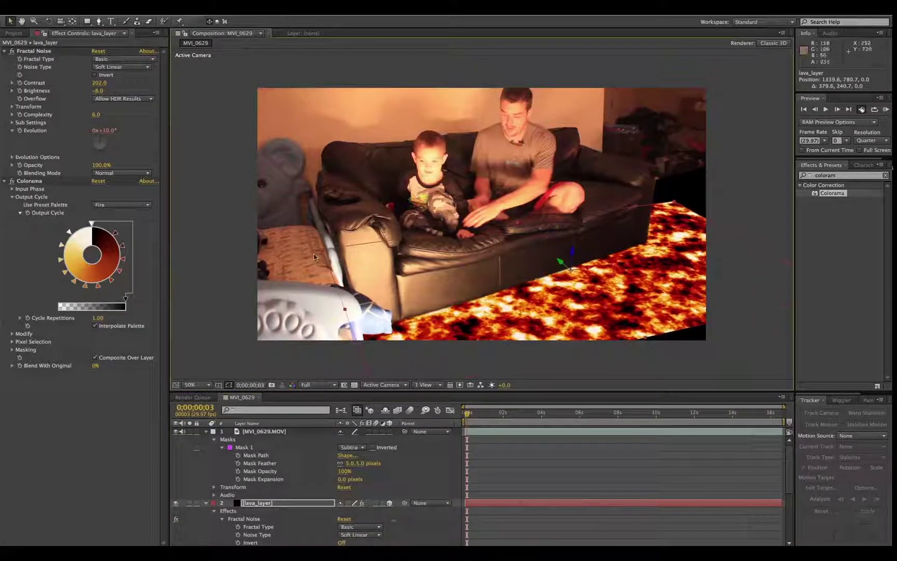
left_click_drag(322, 249, 124, 230)
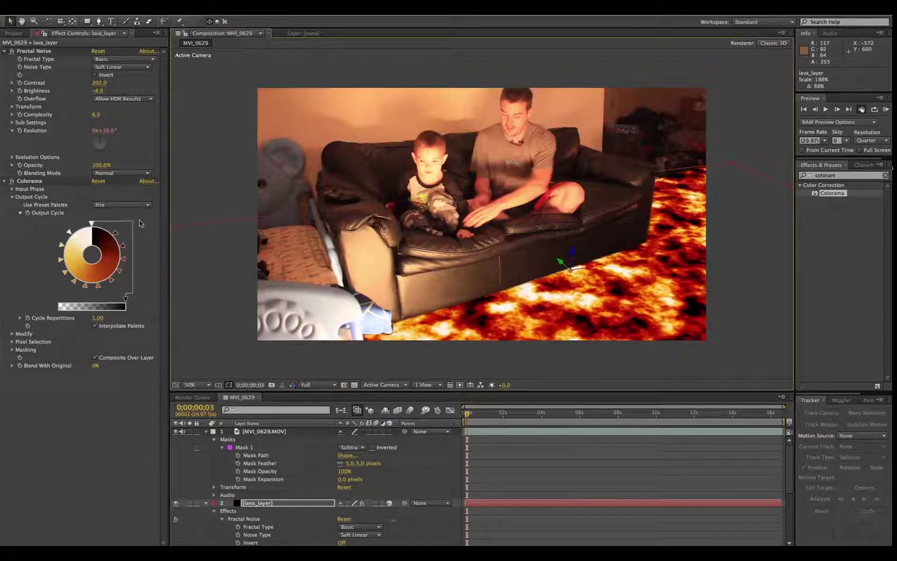
left_click(50, 22)
left_click_drag(587, 278, 601, 286)
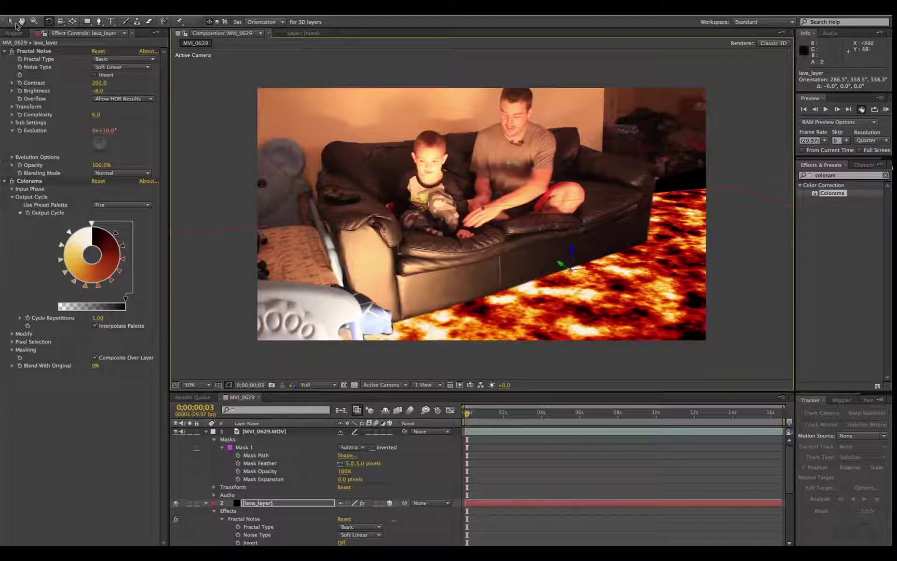
Move lava_layer up to the sofa base, deselect it, and RAM-preview the composite.
left_click(10, 22)
left_click_drag(572, 250, 701, 333)
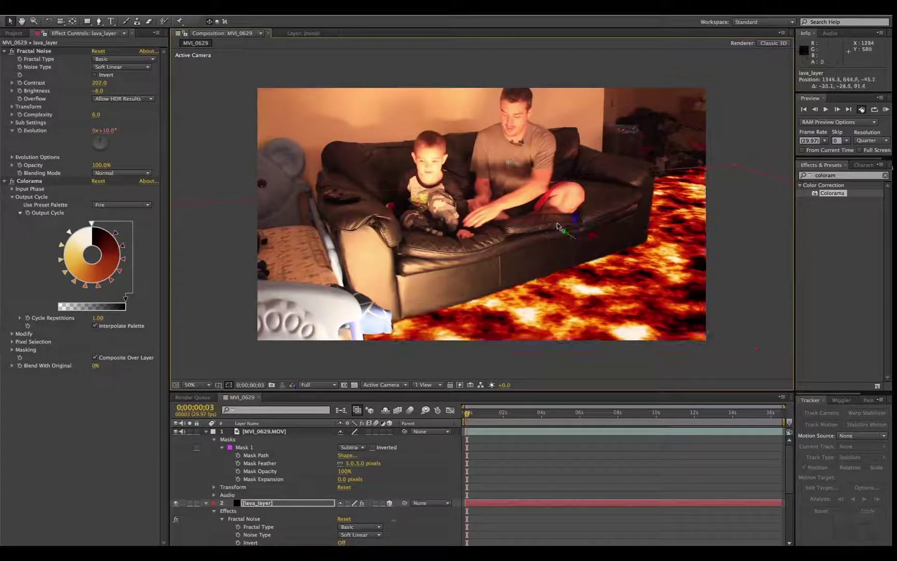
left_click(740, 104)
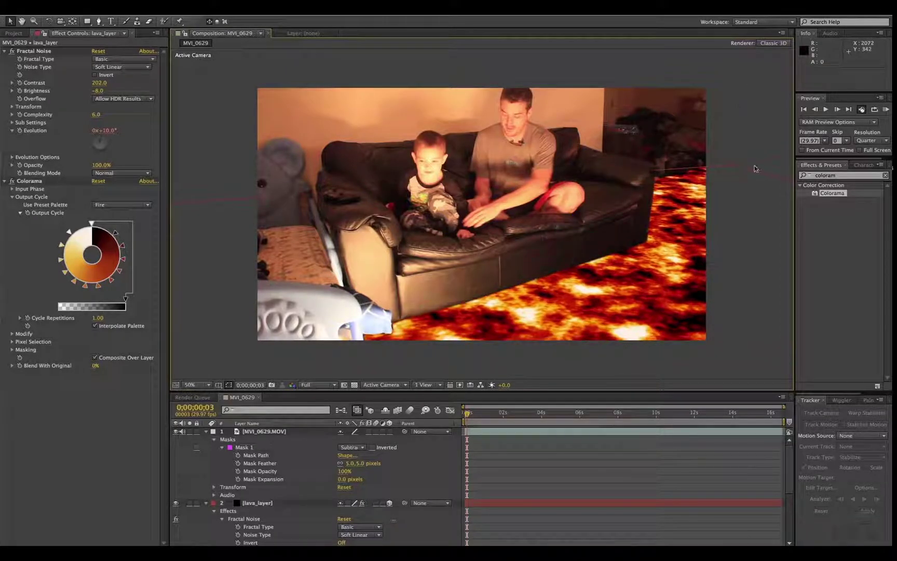
left_click(886, 109)
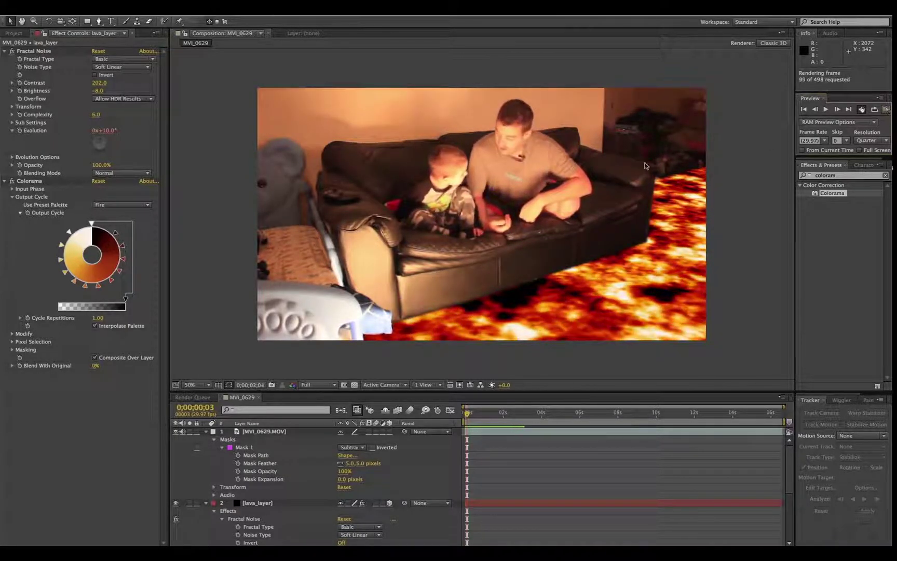
left_click(886, 111)
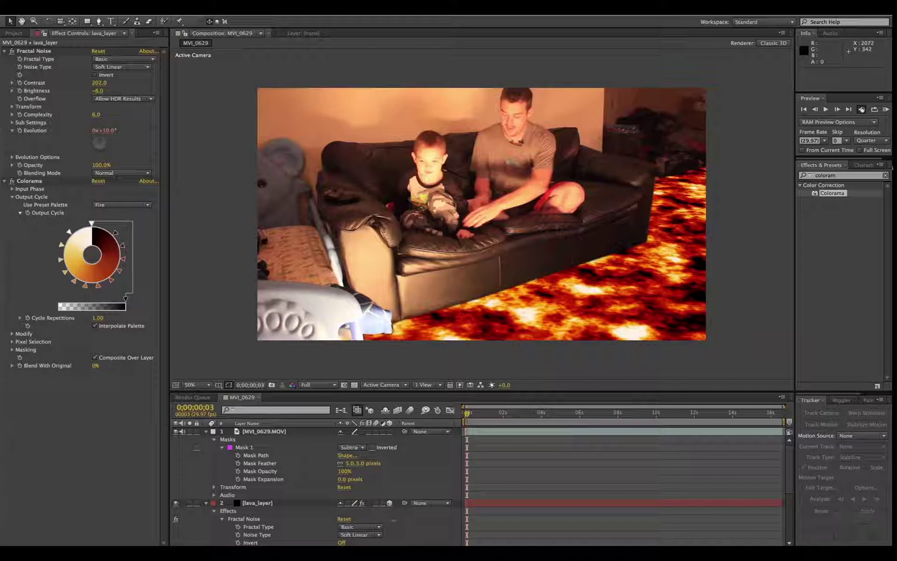
Import Fire_02.mov and Fire_03.mov into the Project panel.
left_click(13, 33)
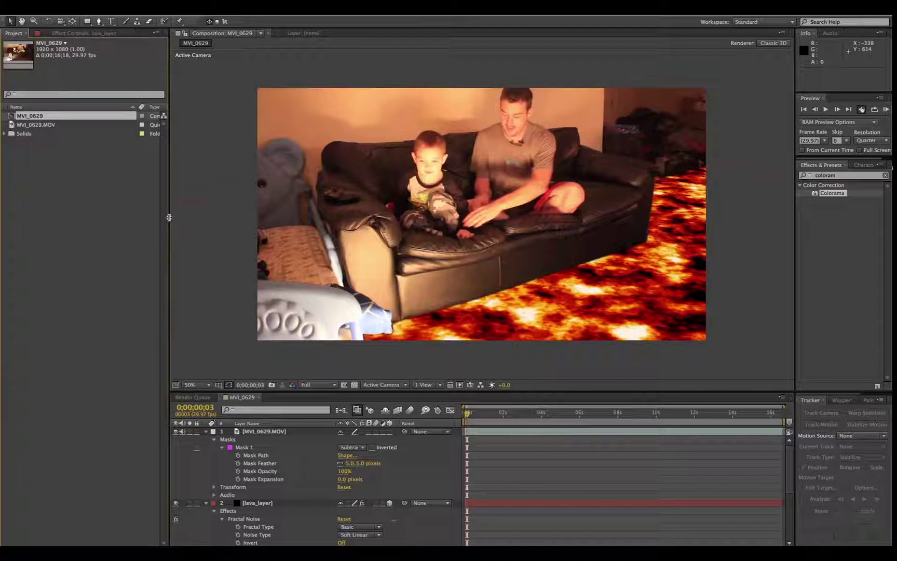
left_click_drag(0, 236, 104, 189)
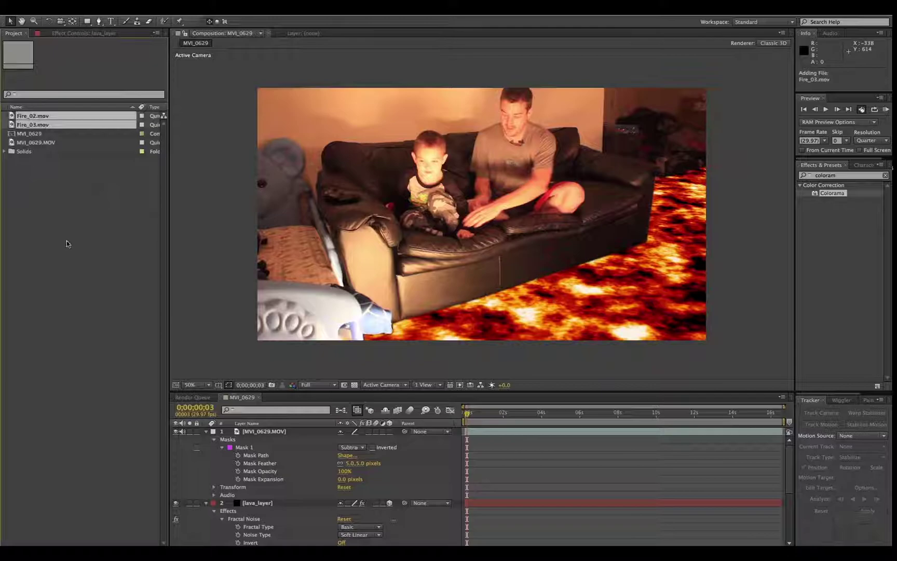
left_click(46, 125)
Add Fire_02.mov to the comp, tilted and positioned along the lava edge at the sofa front.
left_click_drag(51, 119, 278, 432)
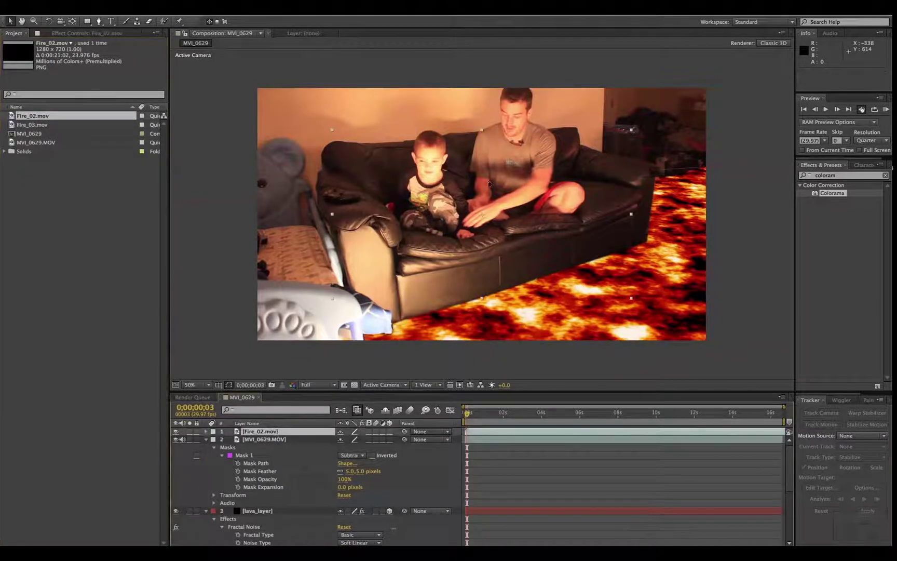
left_click_drag(457, 229, 492, 276)
key("w")
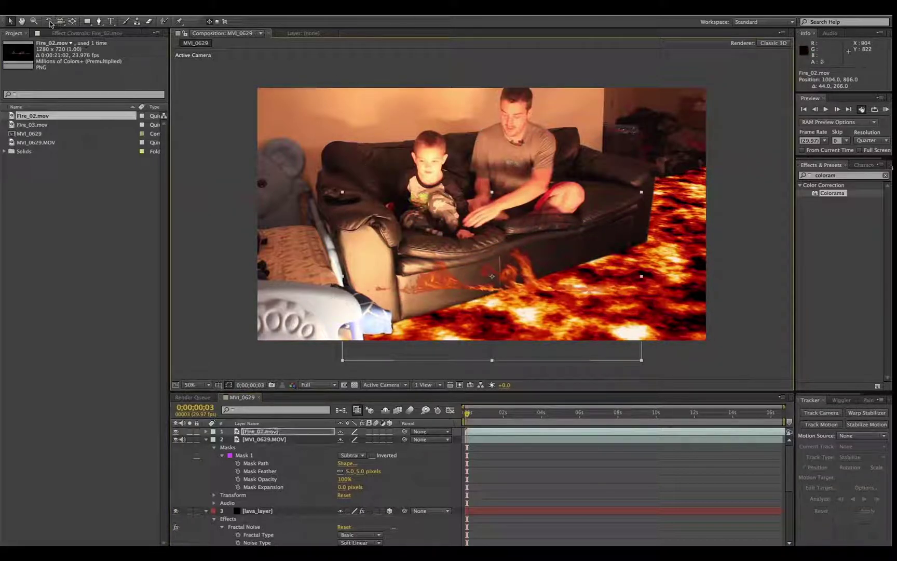
left_click_drag(633, 319, 620, 278)
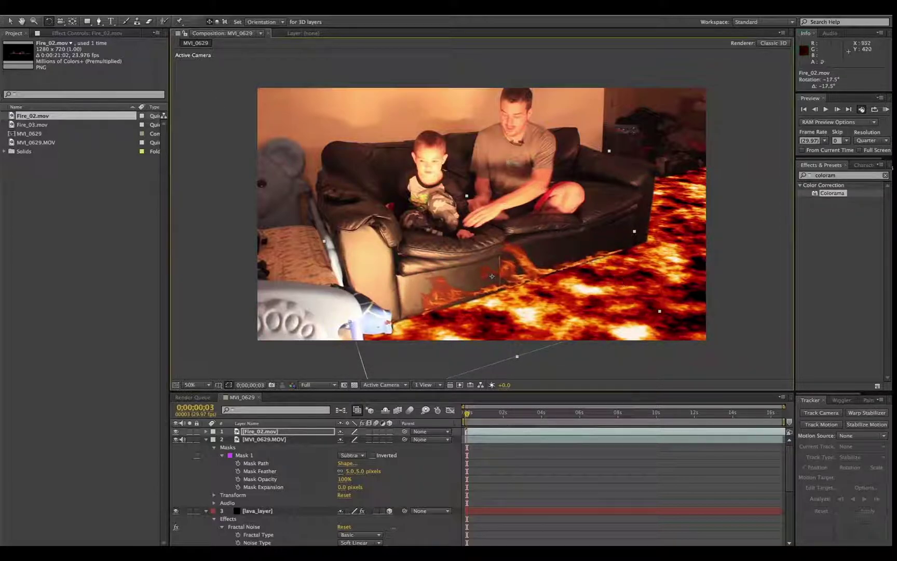
left_click(10, 21)
left_click_drag(561, 270, 527, 273)
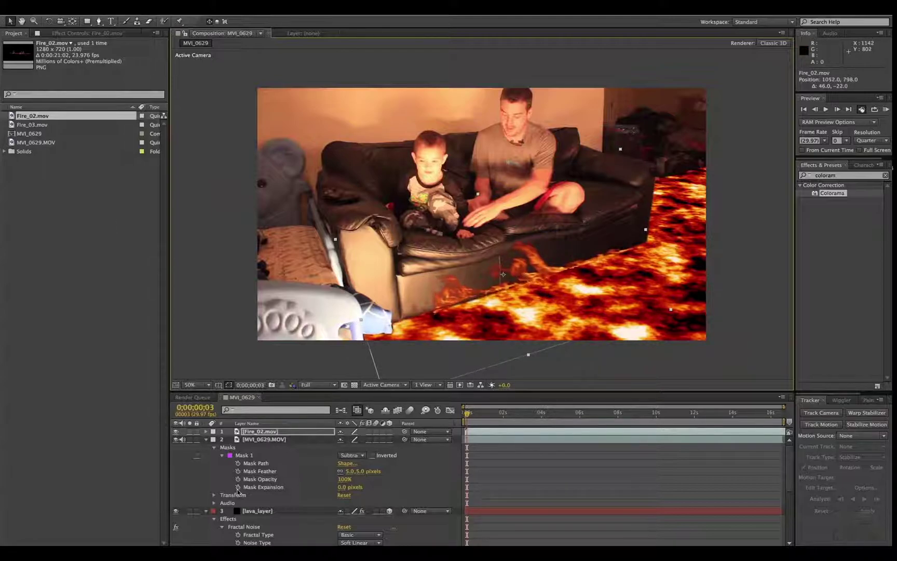
Add Fire_03.mov to the comp and scale it down toward the right side.
left_click_drag(27, 125, 592, 300)
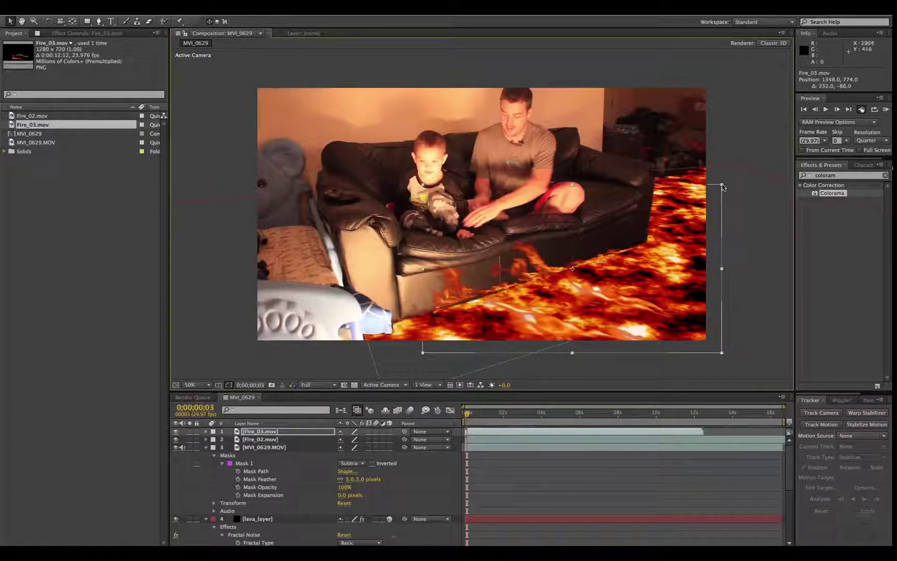
left_click_drag(723, 187, 661, 296)
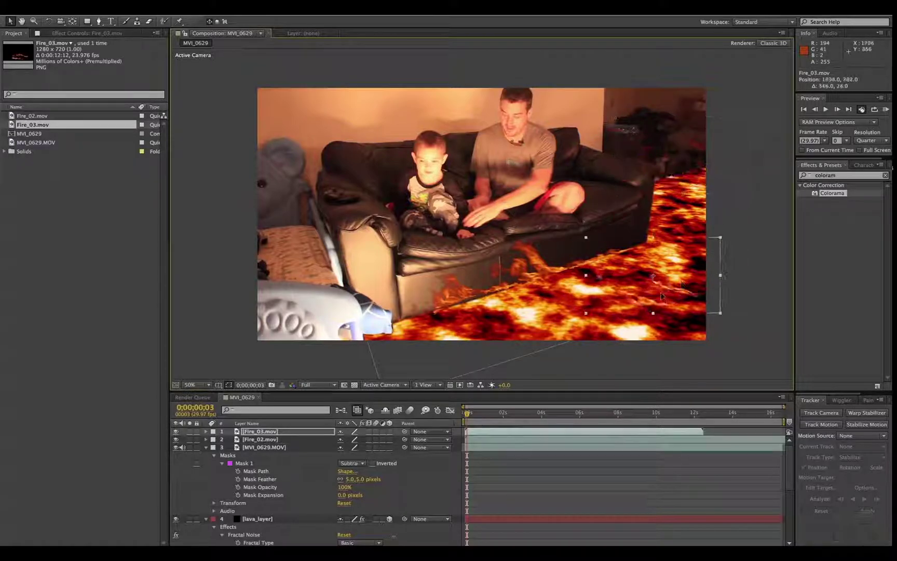
key("F2")
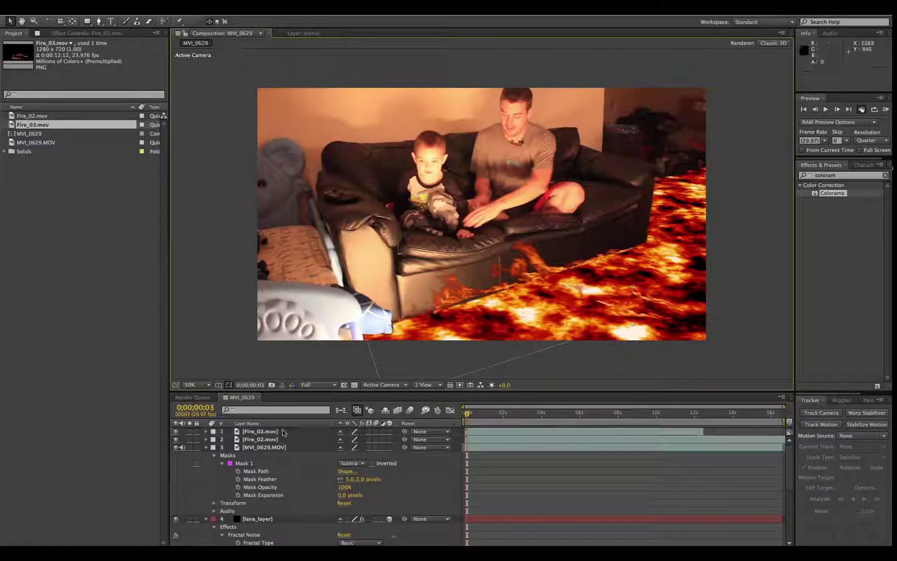
Duplicate the Fire_02 layer and rotate the copy along the lava's back right edge.
left_click(283, 433)
key("ctrl+slash")
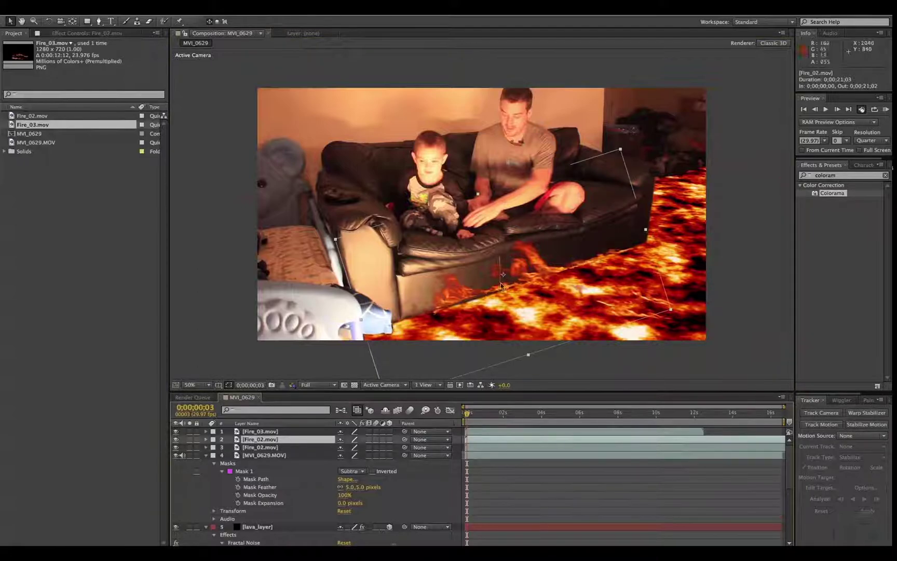
left_click_drag(502, 285, 711, 176)
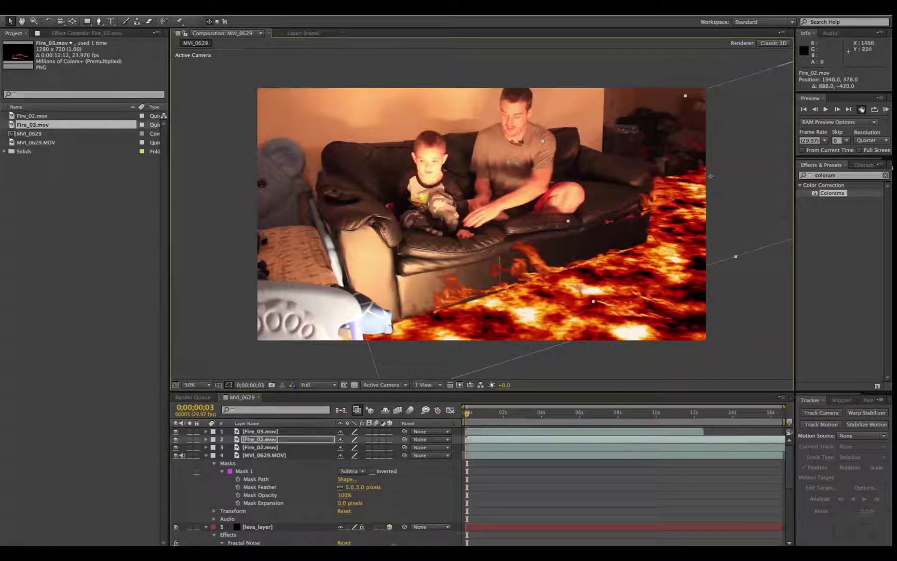
left_click(48, 22)
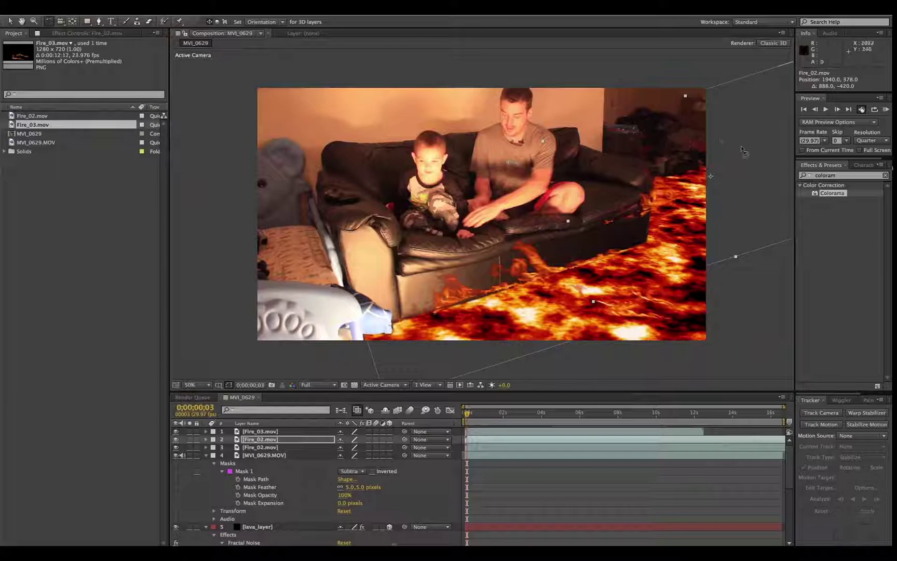
left_click_drag(745, 152, 790, 123)
left_click(7, 21)
left_click_drag(796, 164, 623, 183)
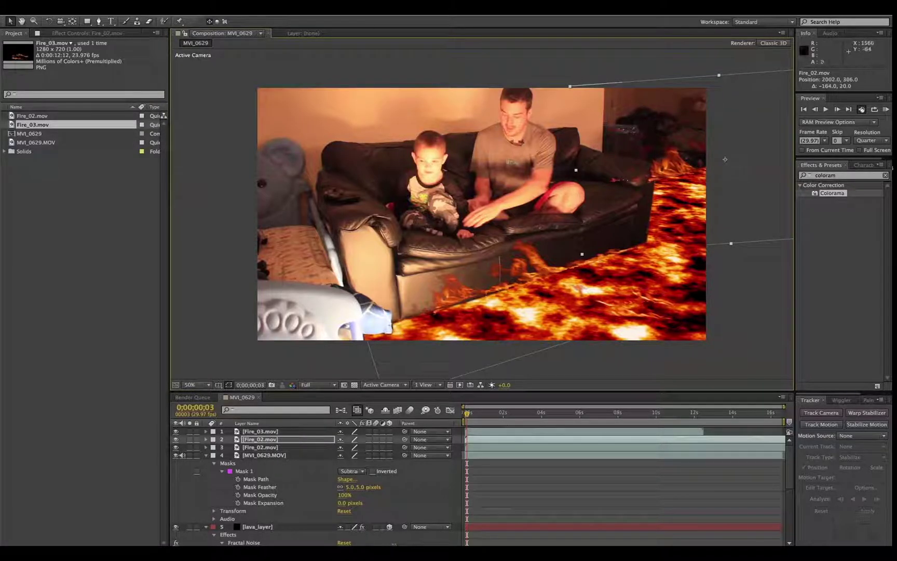
Draw a closed six-point Pen mask around the top-right Fire_02 copy's flames.
key("g")
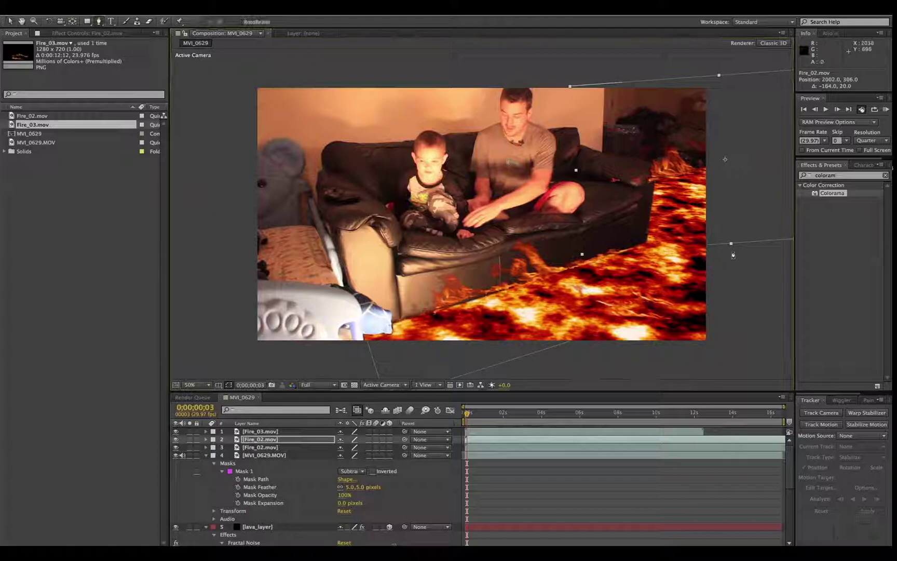
left_click(654, 200)
left_click(655, 161)
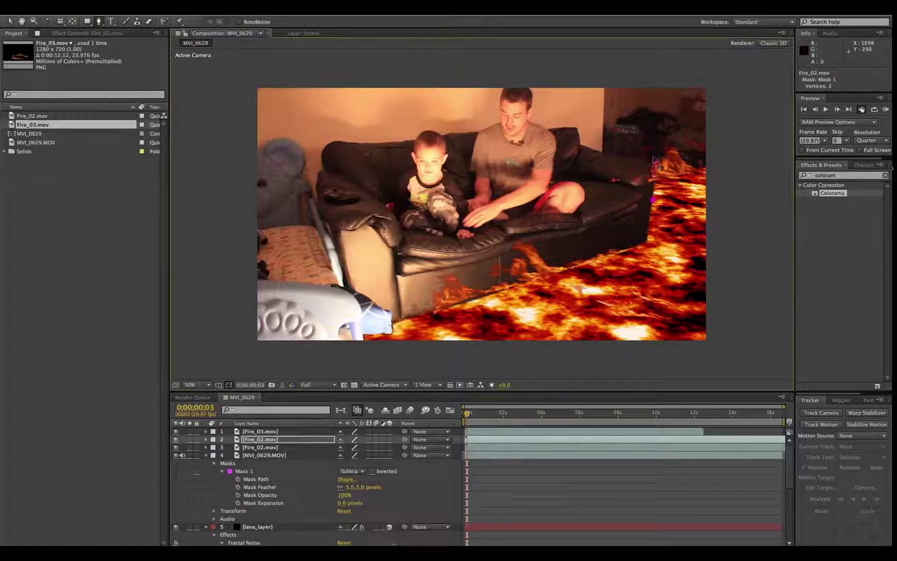
left_click(618, 147)
left_click(606, 100)
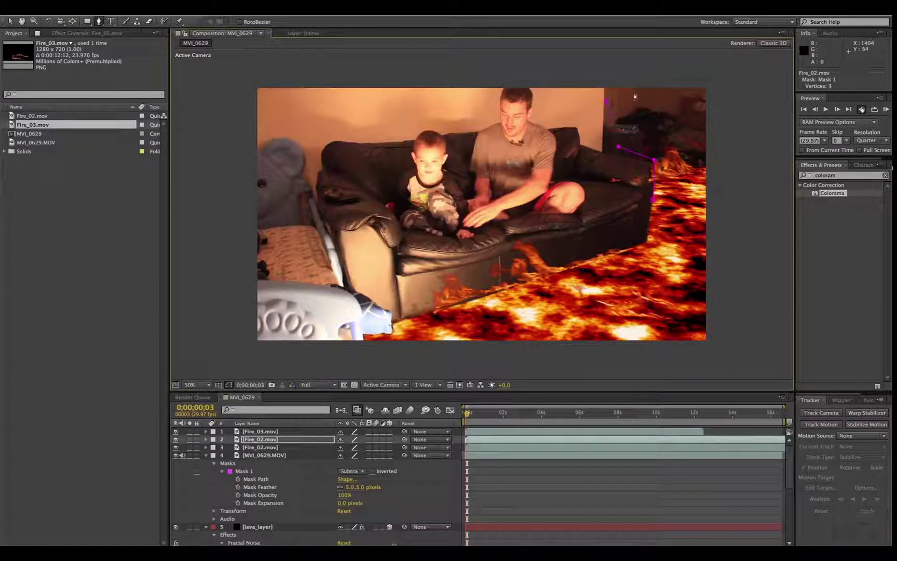
left_click(757, 94)
left_click(771, 236)
left_click(653, 200)
left_click(10, 20)
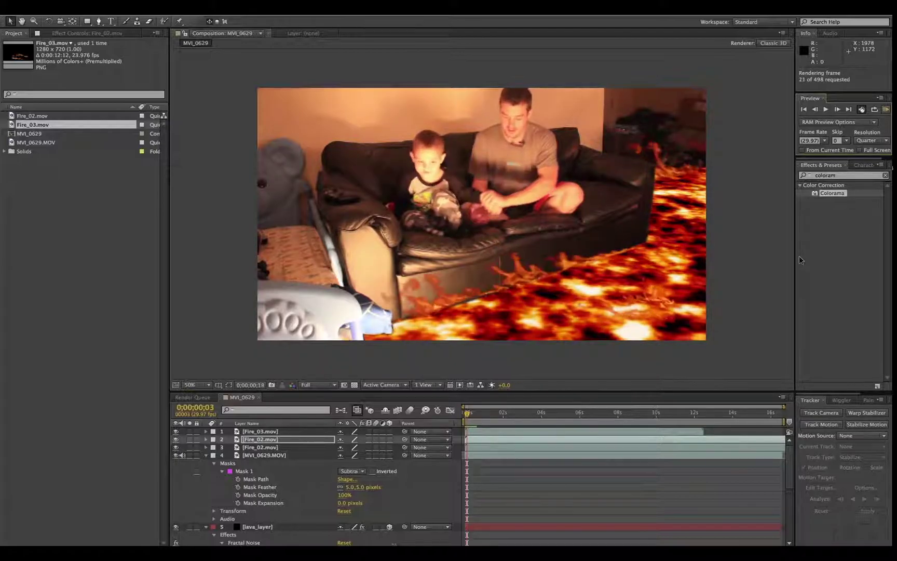
Move the front Fire_02 flame to 1040, 812 and rotate it to about -17.8°.
left_click(886, 111)
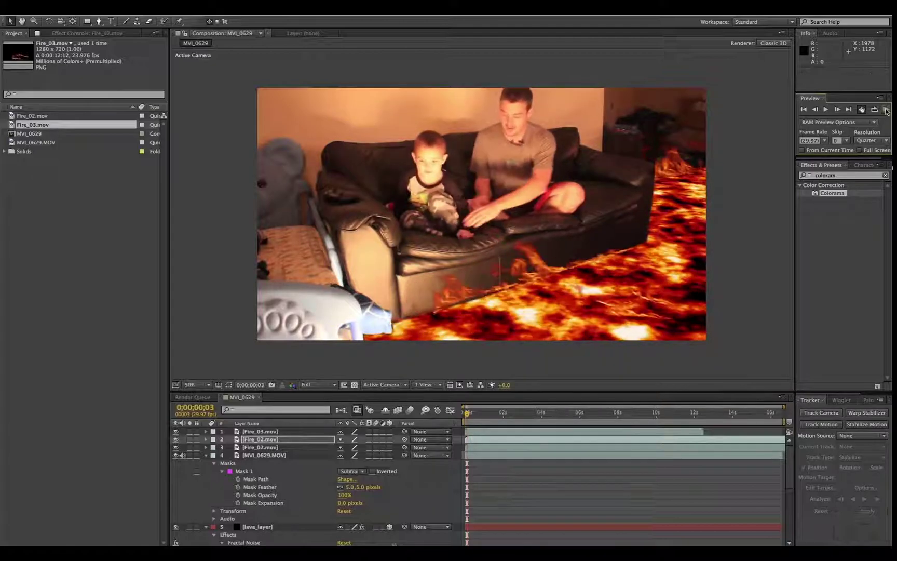
left_click(257, 447)
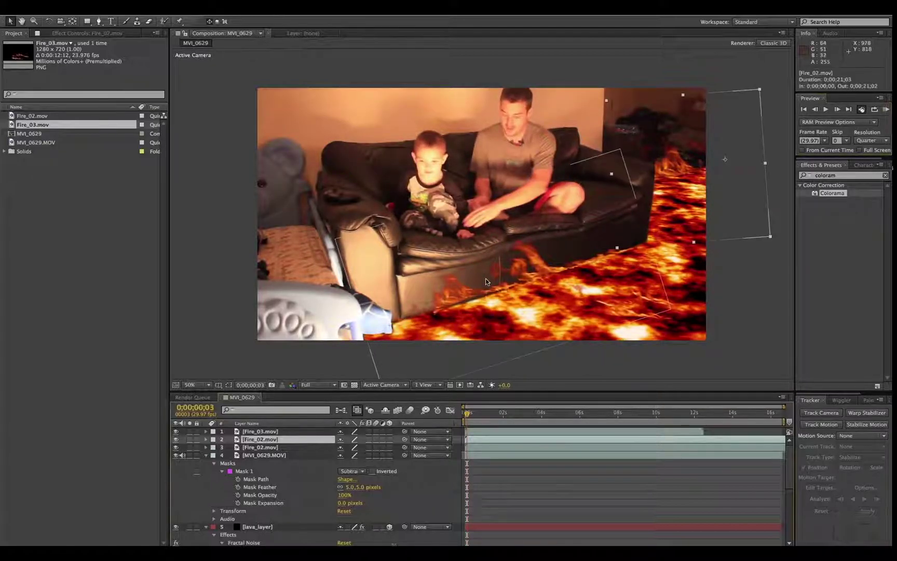
left_click_drag(420, 366, 446, 362)
left_click(49, 21)
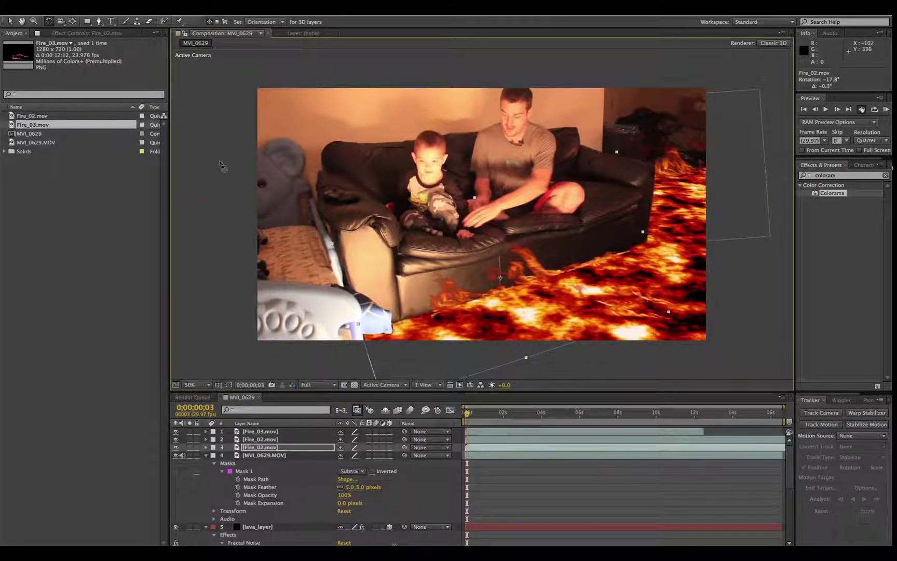
left_click(236, 181)
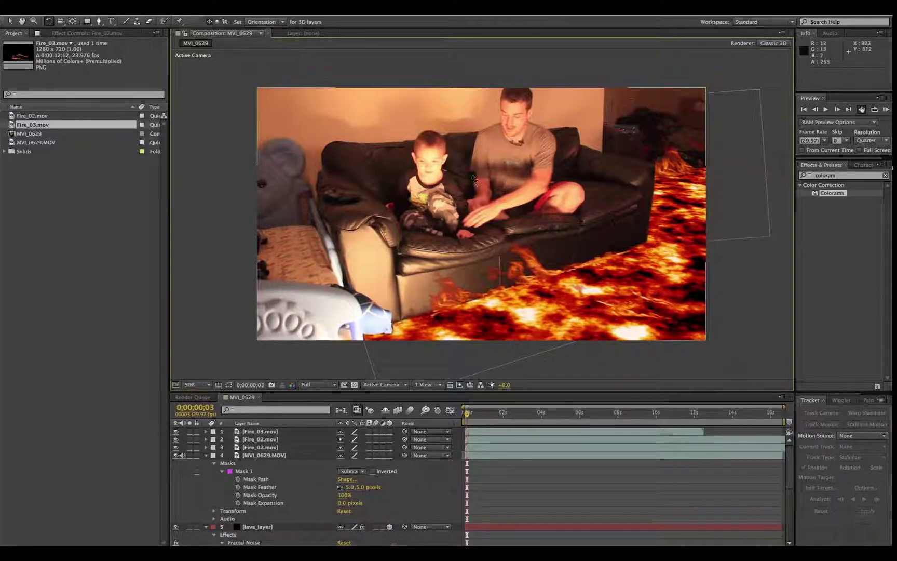
Pre-compose all five MVI_0629 layers into main_comp, moving all attributes.
left_click(206, 455)
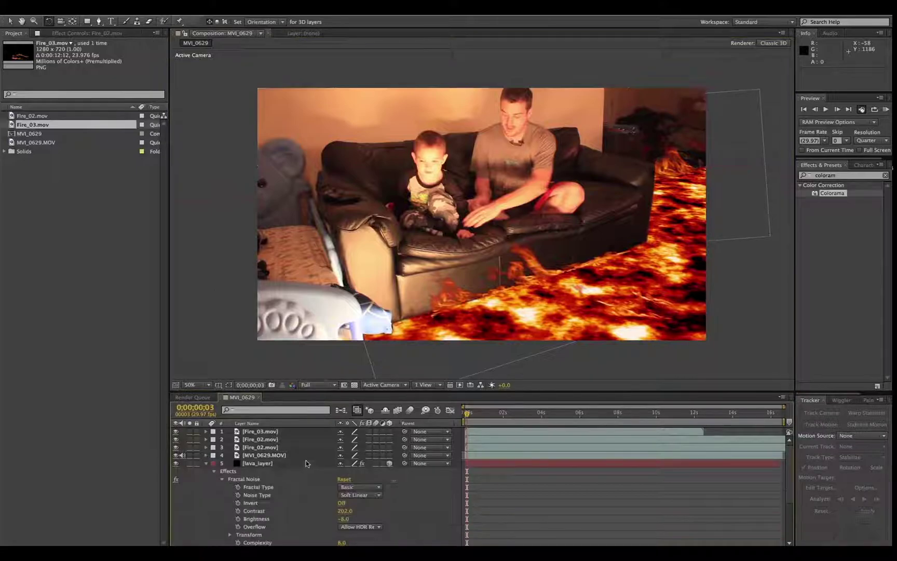
left_click(205, 464)
left_click(260, 431)
left_click(272, 462, "shift")
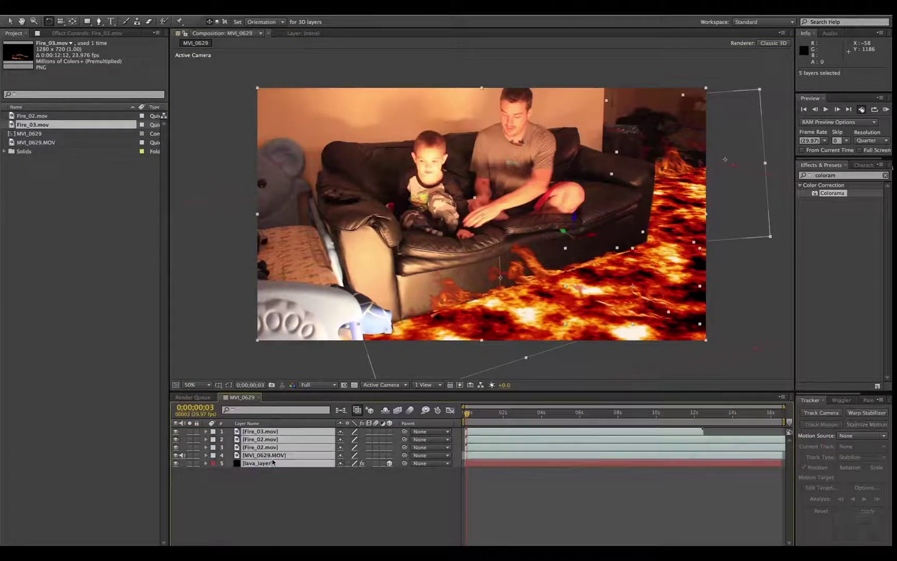
right_click(272, 462)
left_click(294, 486)
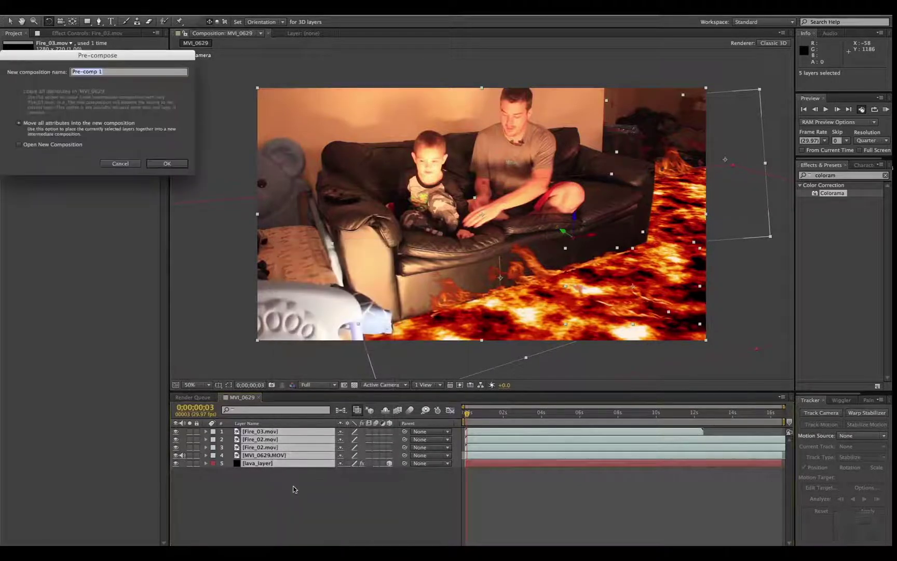
type("al")
type("in_comp")
key("Return")
mouse_move(305, 495)
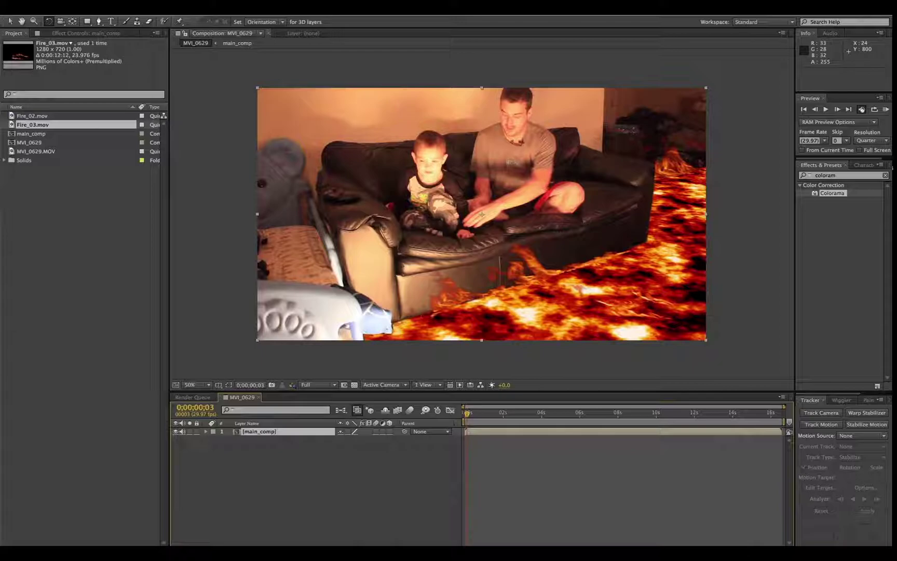
key("super+Tab")
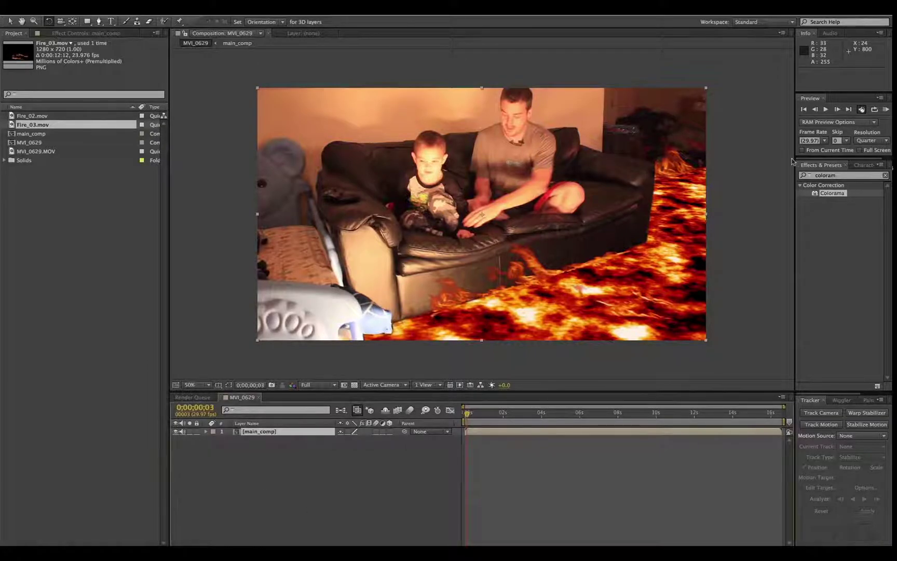
Apply Effect > Video Copilot > Heat Distortion to the main_comp layer.
left_click(197, 6)
mouse_move(223, 250)
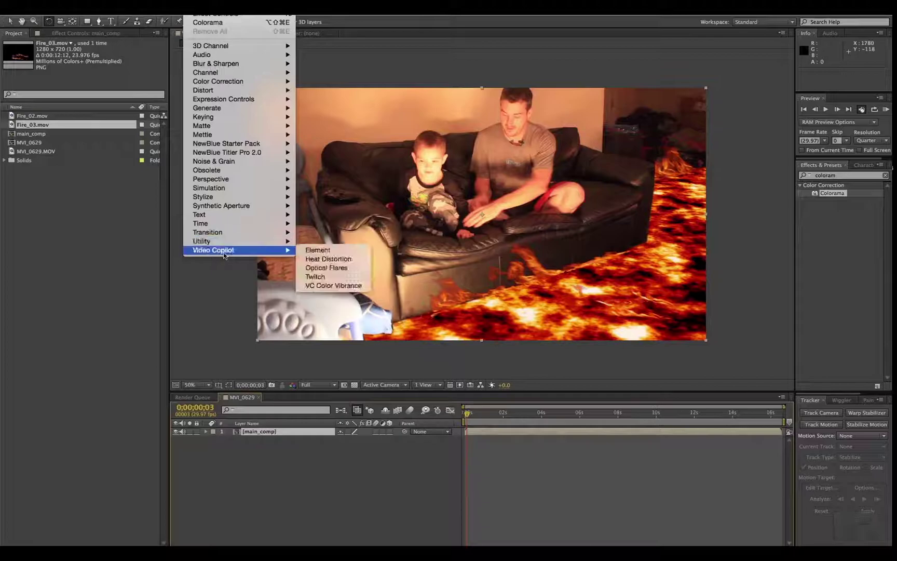
left_click(351, 260)
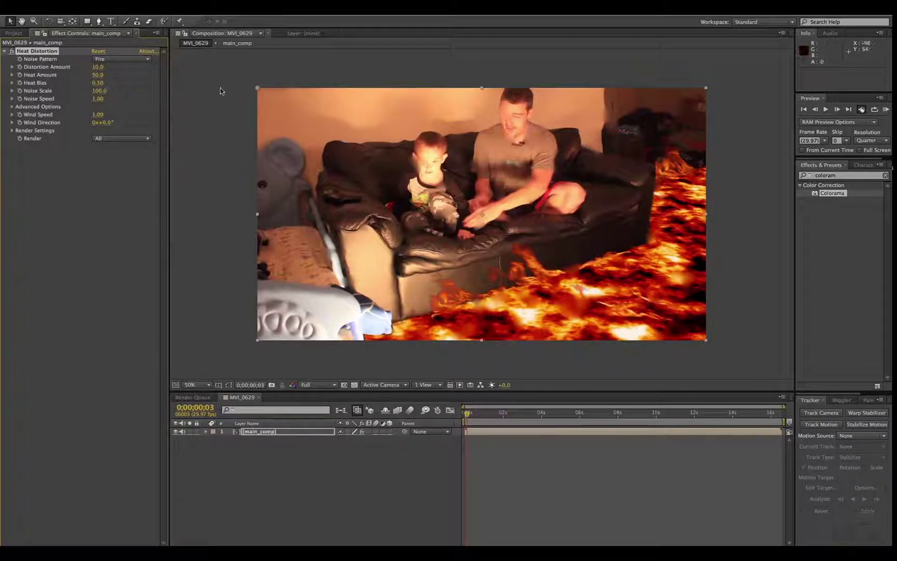
Draw a closed Pen mask on main_comp outlining the lava floor below the chair and couch.
left_click(102, 25)
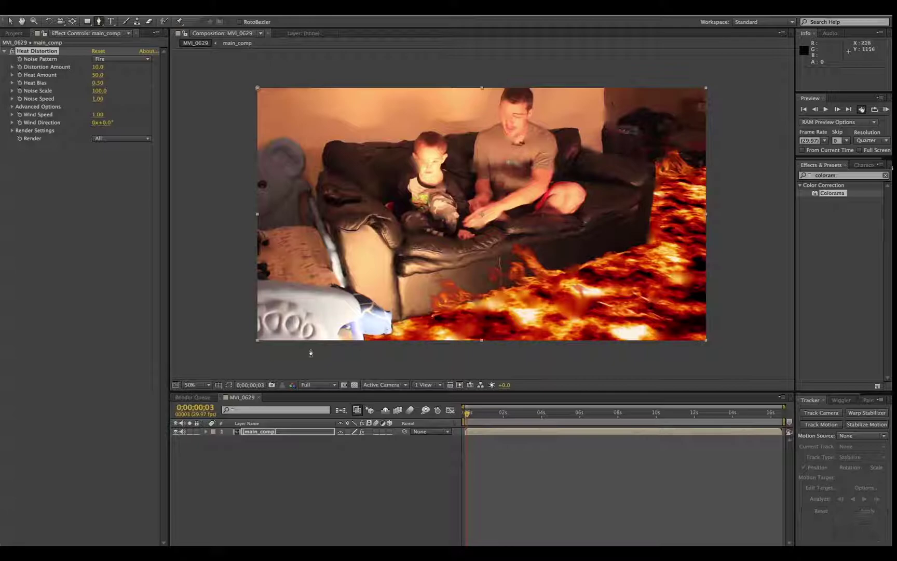
left_click(368, 346)
left_click(366, 310)
left_click(399, 283)
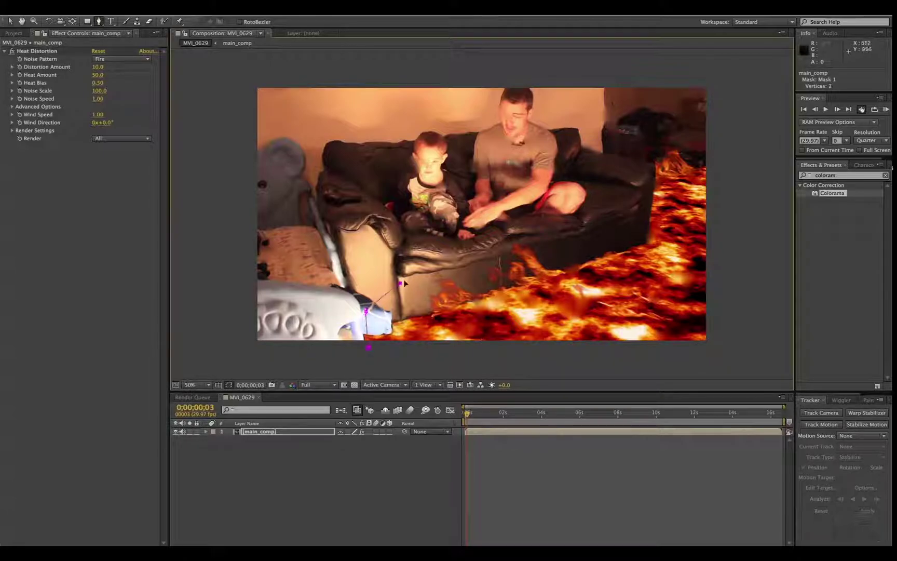
left_click(422, 243)
left_click(478, 208)
left_click(543, 175)
left_click(629, 157)
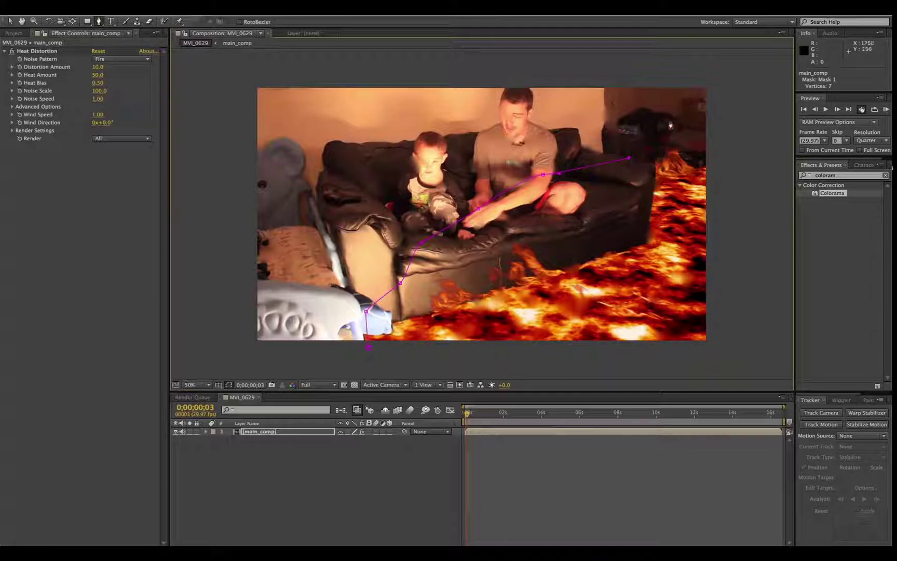
left_click(671, 120)
left_click(737, 111)
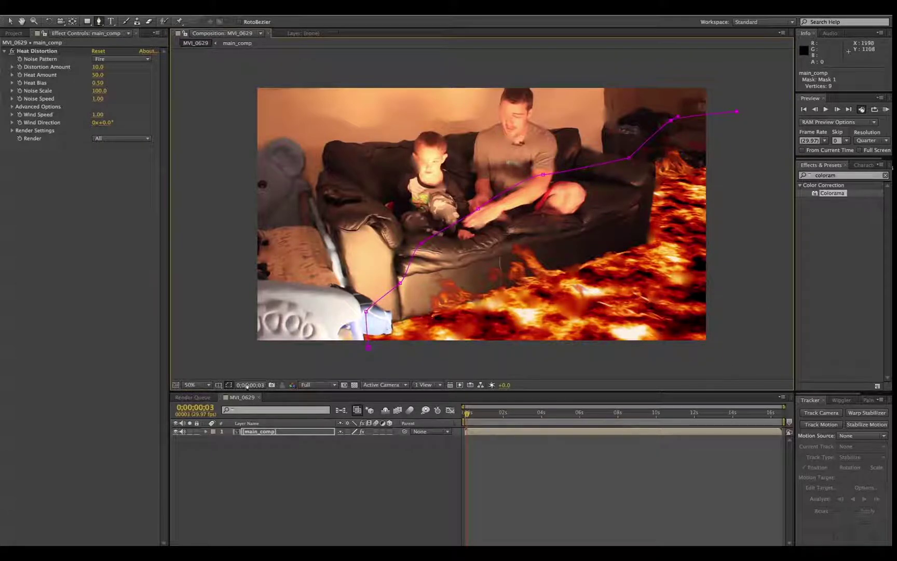
left_click(369, 347)
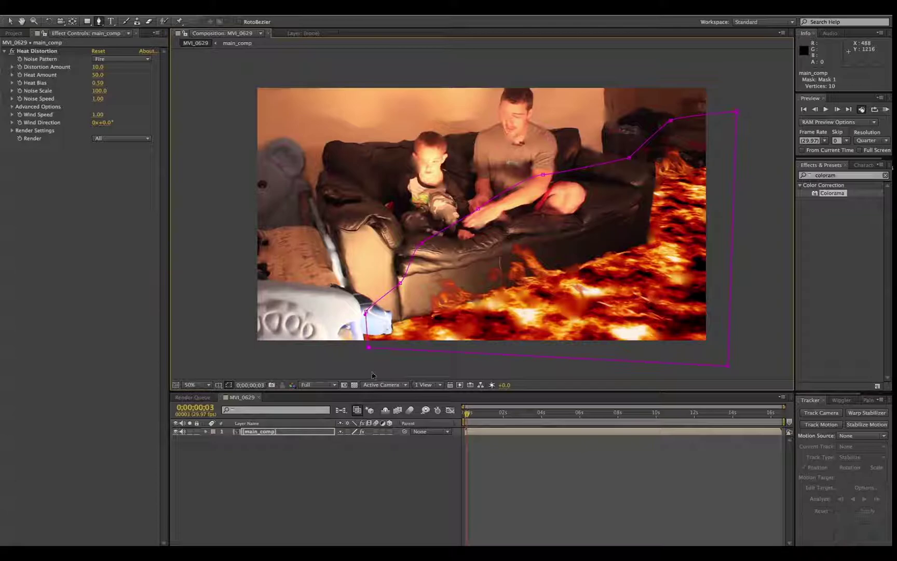
Set Mask 1's Mask Feather to 10 pixels.
left_click(206, 432)
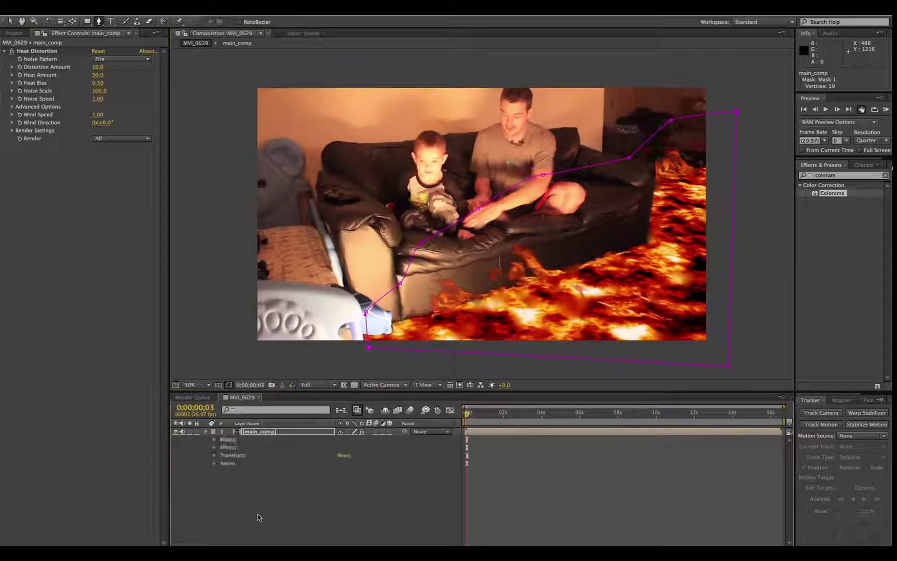
left_click(215, 441)
left_click(223, 449)
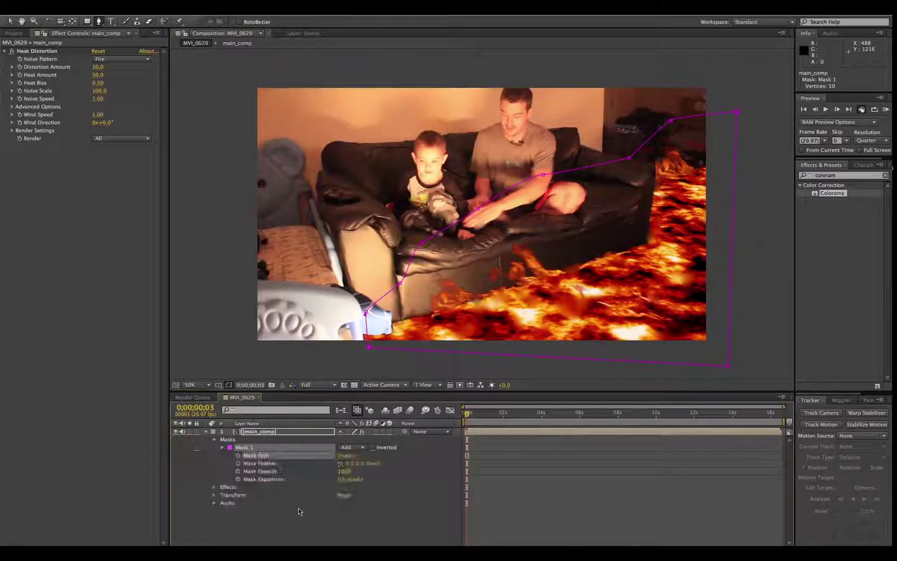
left_click(351, 463)
mouse_move(430, 535)
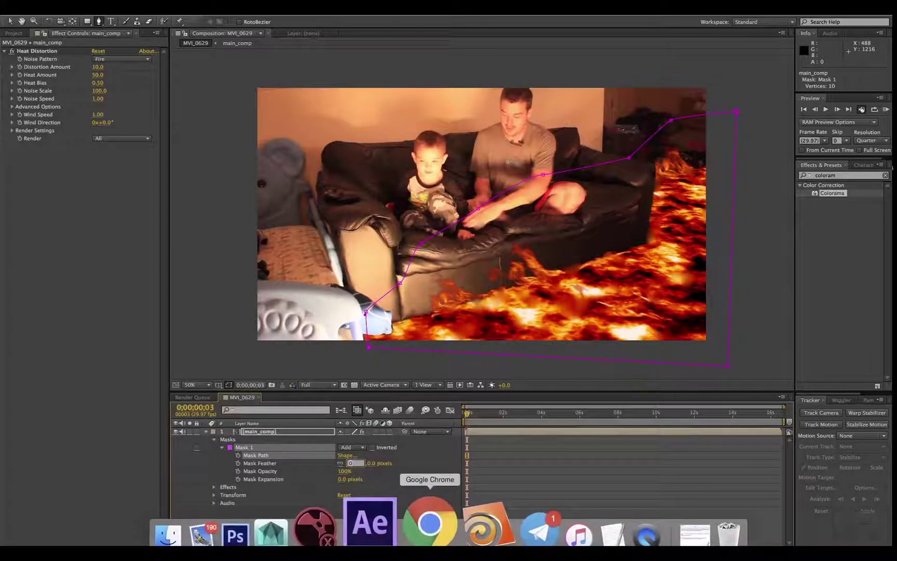
type("5")
key("Return")
key("v")
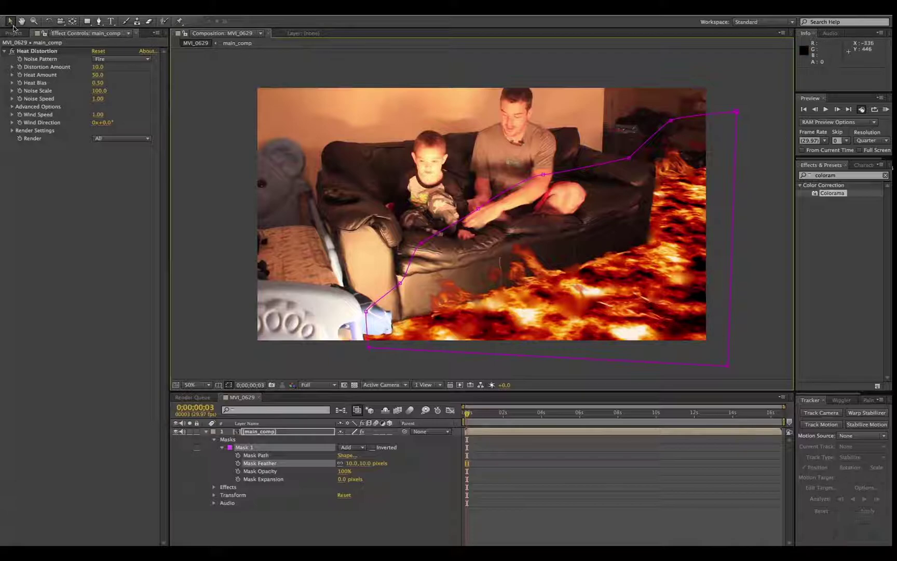
Set the preview resolution to Full and start a RAM preview of the heat-distorted composite.
left_click(325, 373)
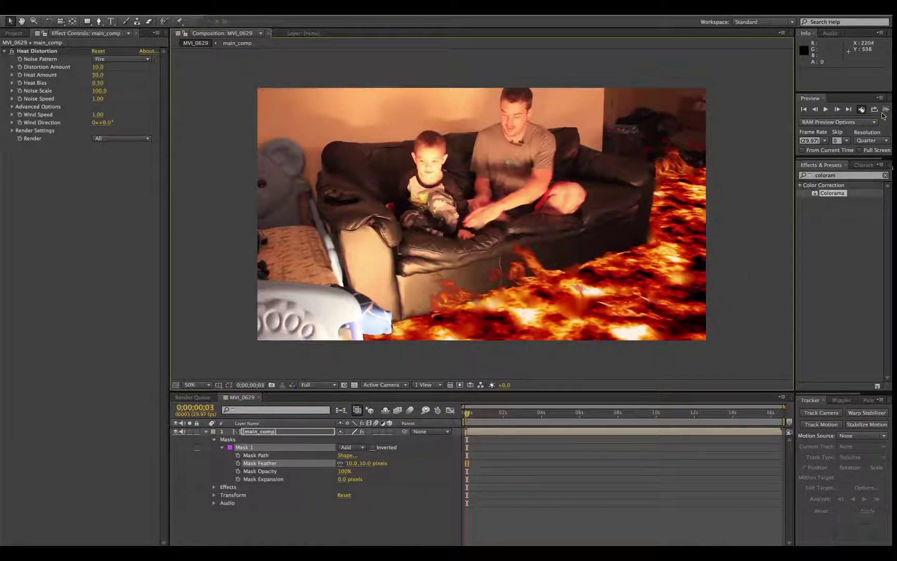
left_click(872, 141)
left_click(820, 163)
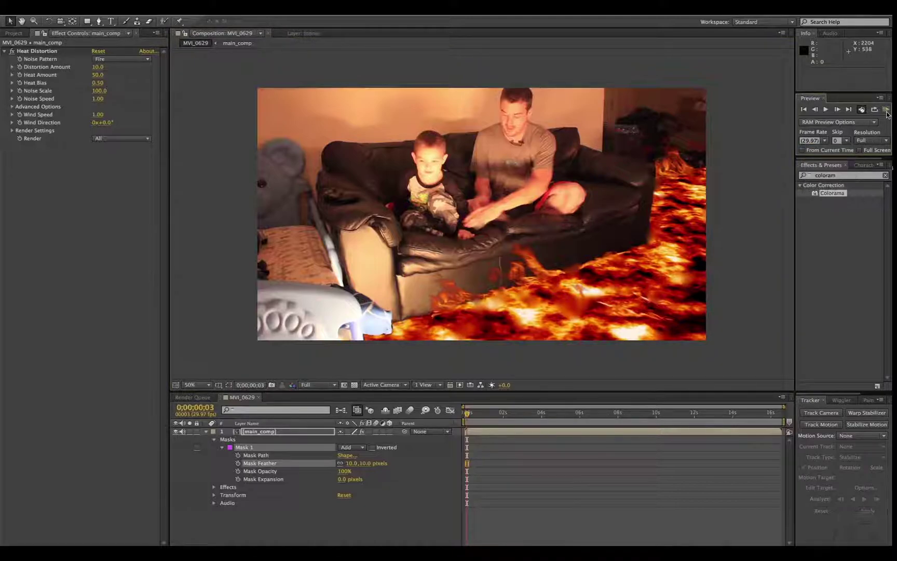
left_click(886, 109)
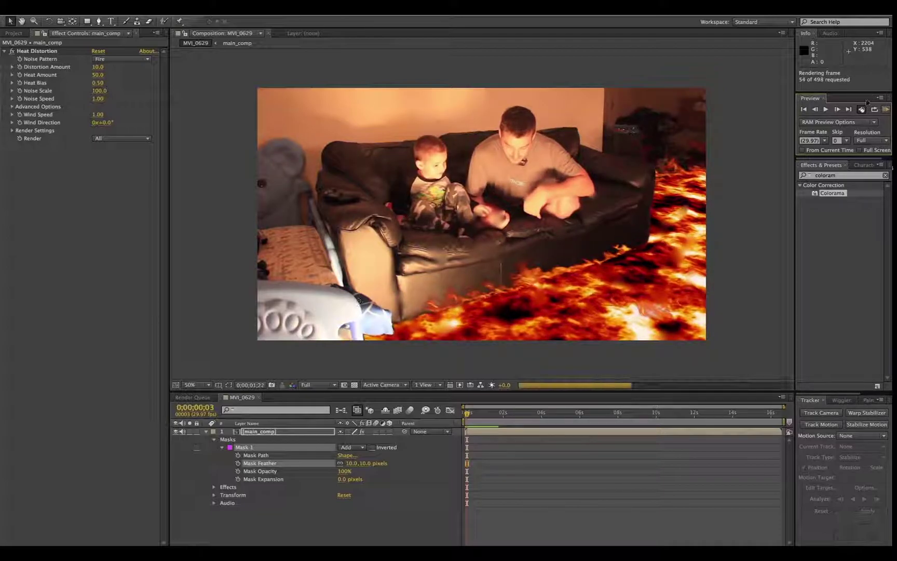
Stop the render, play back the 54 cached frames, then stop playback.
left_click(886, 110)
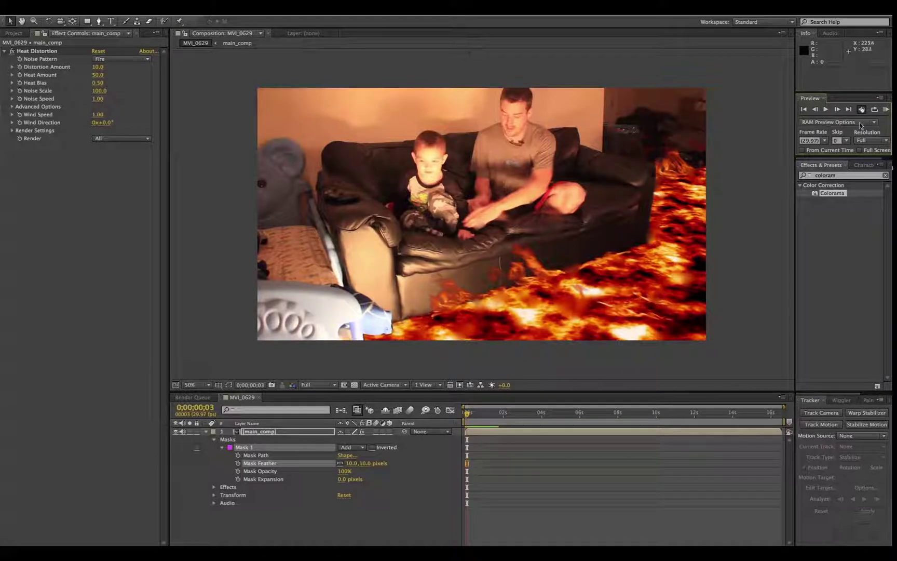
left_click(885, 112)
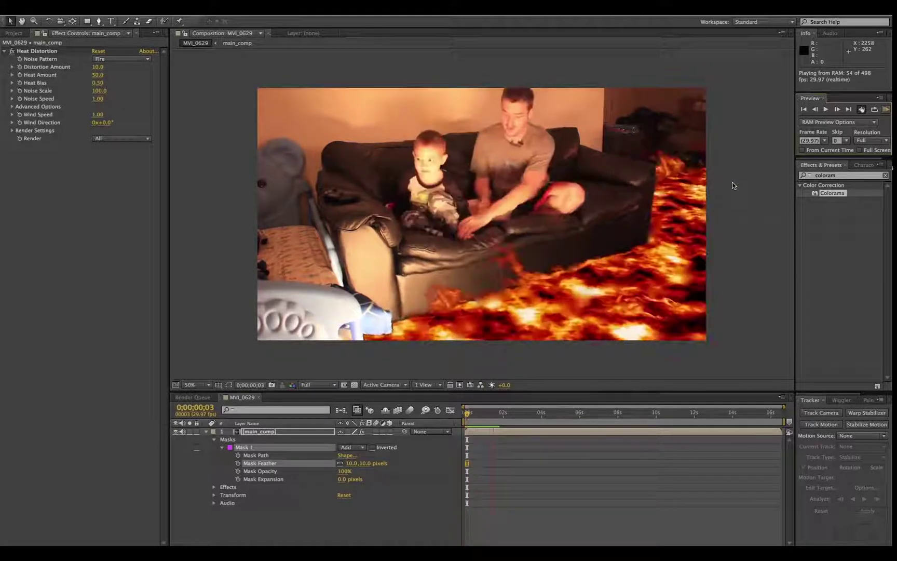
left_click(886, 109)
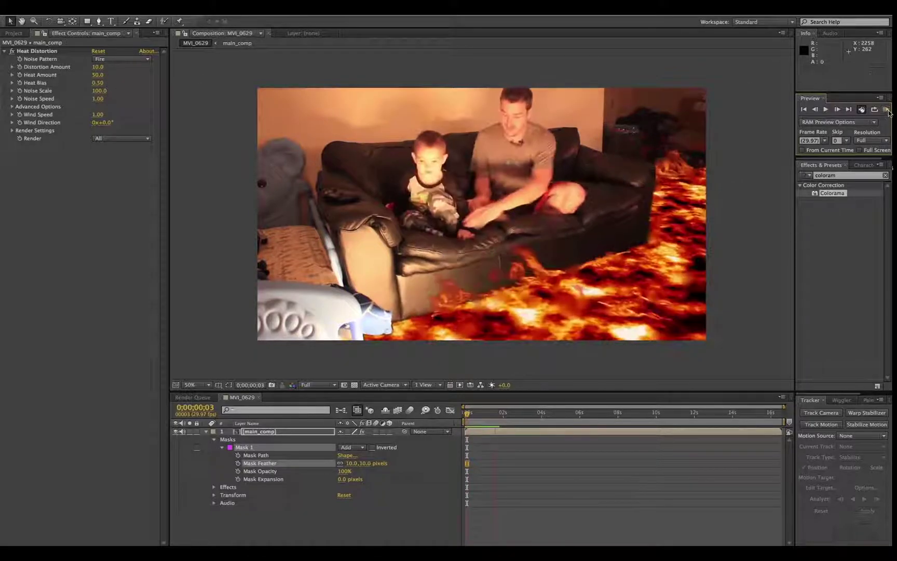
Lower Heat Distortion's Distortion Amount from 10 to 5.
left_click(102, 67)
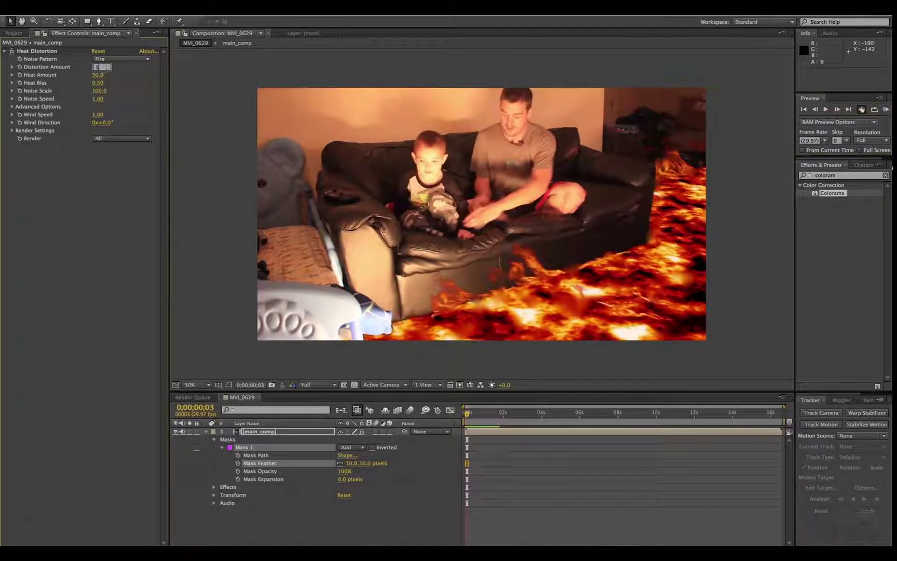
type("5")
key("Return")
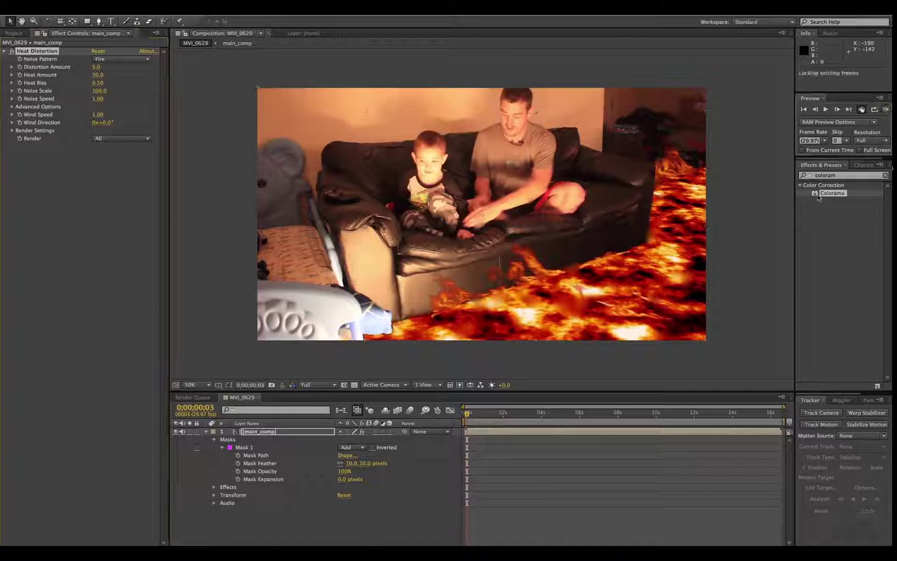